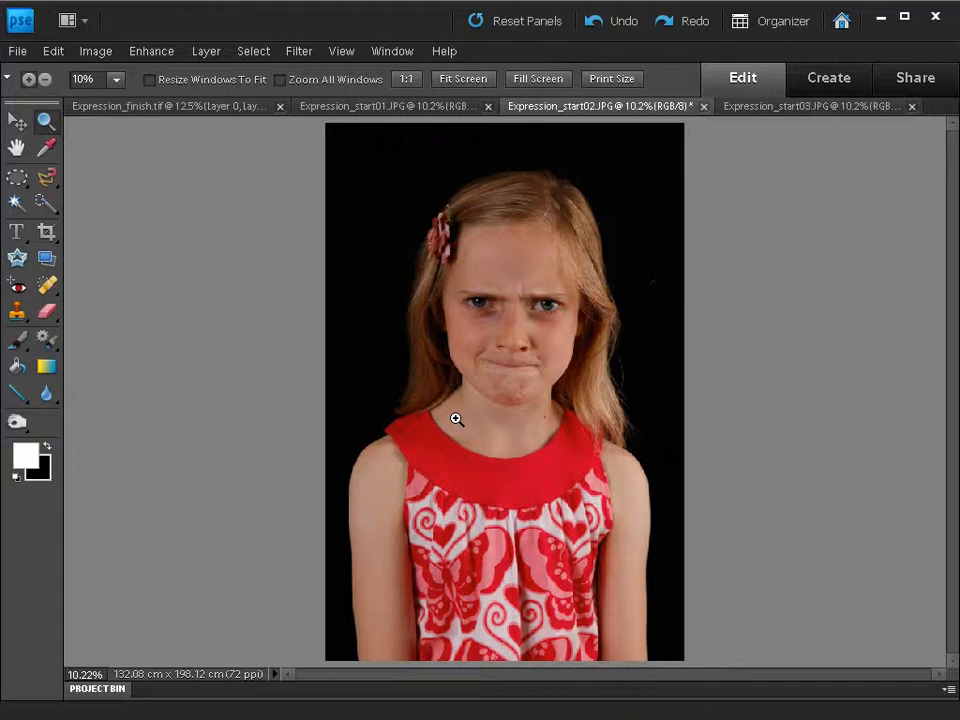
# View the remaining start photo and the Expression_finish.tif composite, and float the Layers panel over the composite
pyautogui.hotkey('ctrl', 'Tab')
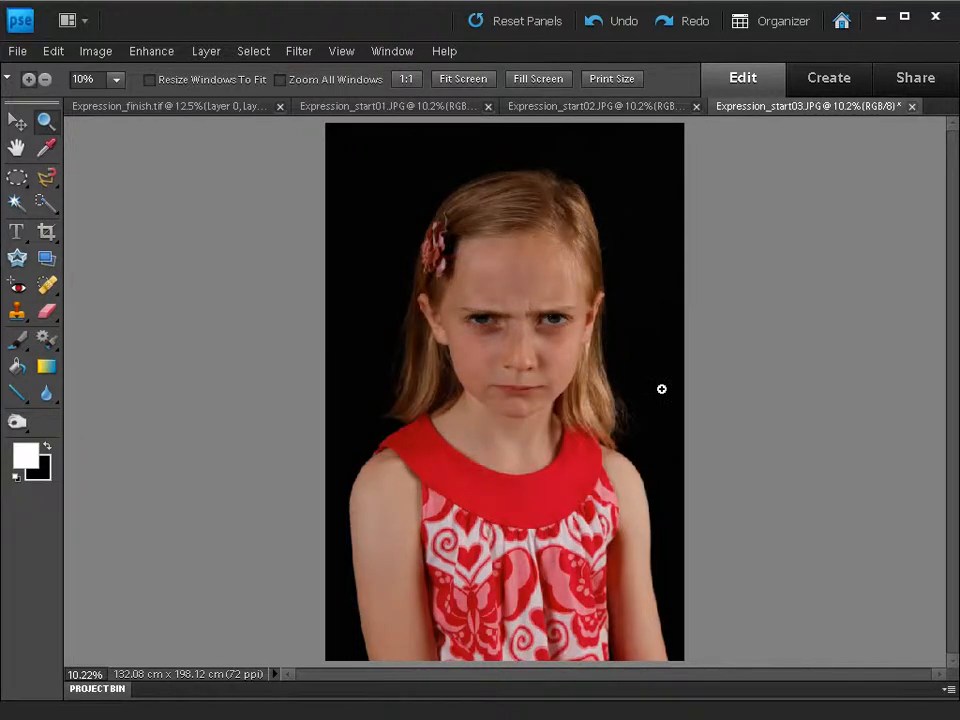
pyautogui.hotkey('ctrl', 'Tab')
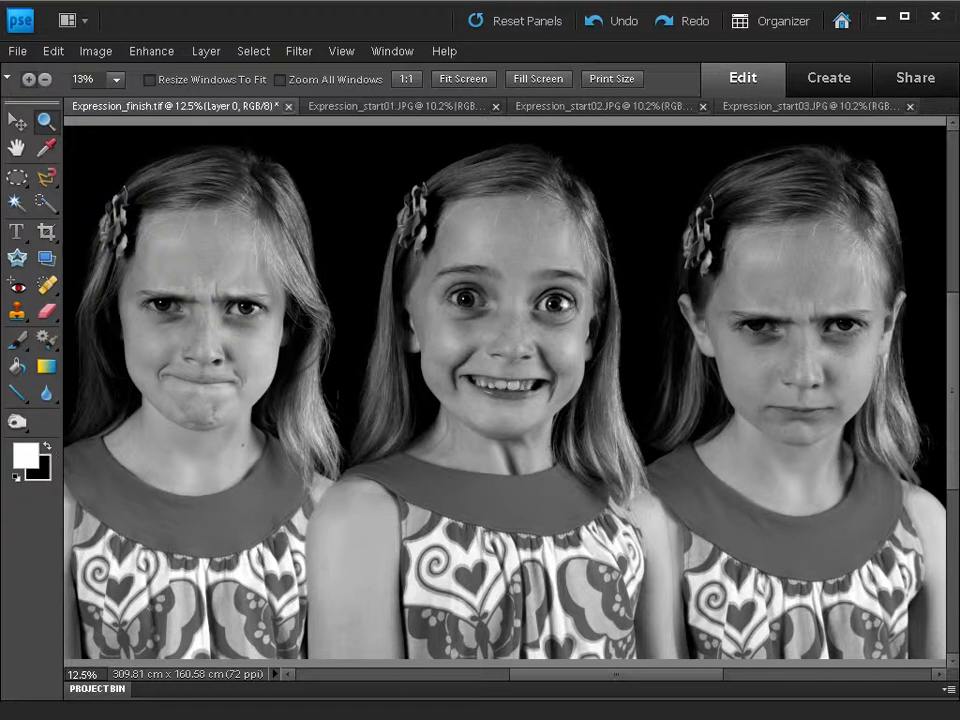
pyautogui.moveTo(959, 250); pyautogui.dragTo(736, 231)
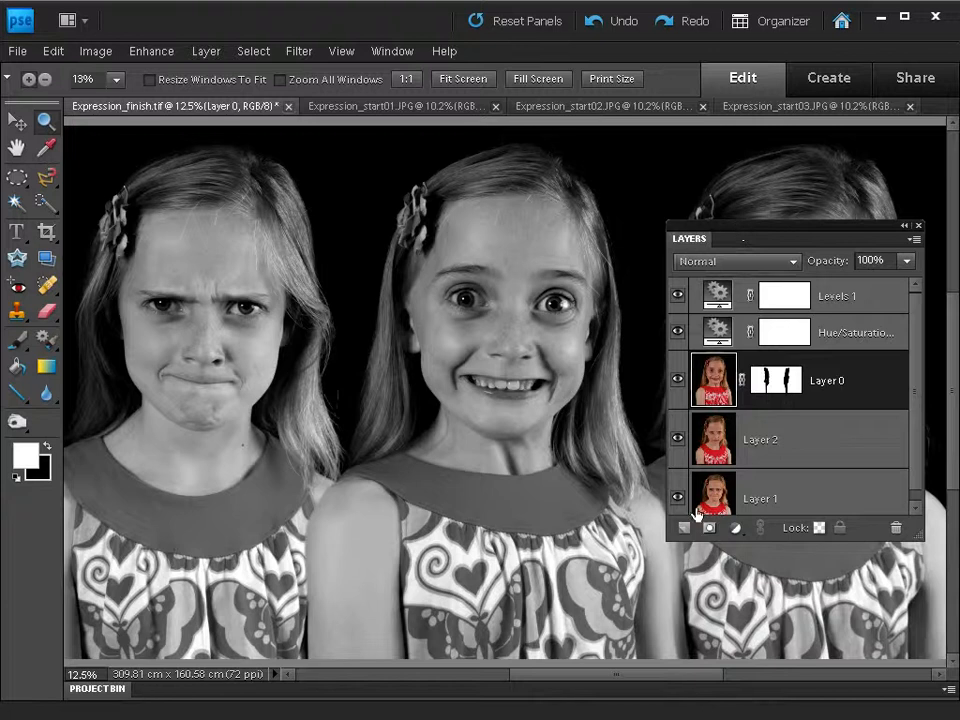
# Inspect Layer 0 of the finished composite with the layer hidden, with its mask disabled, and with the mask displayed alone
pyautogui.click(677, 381)
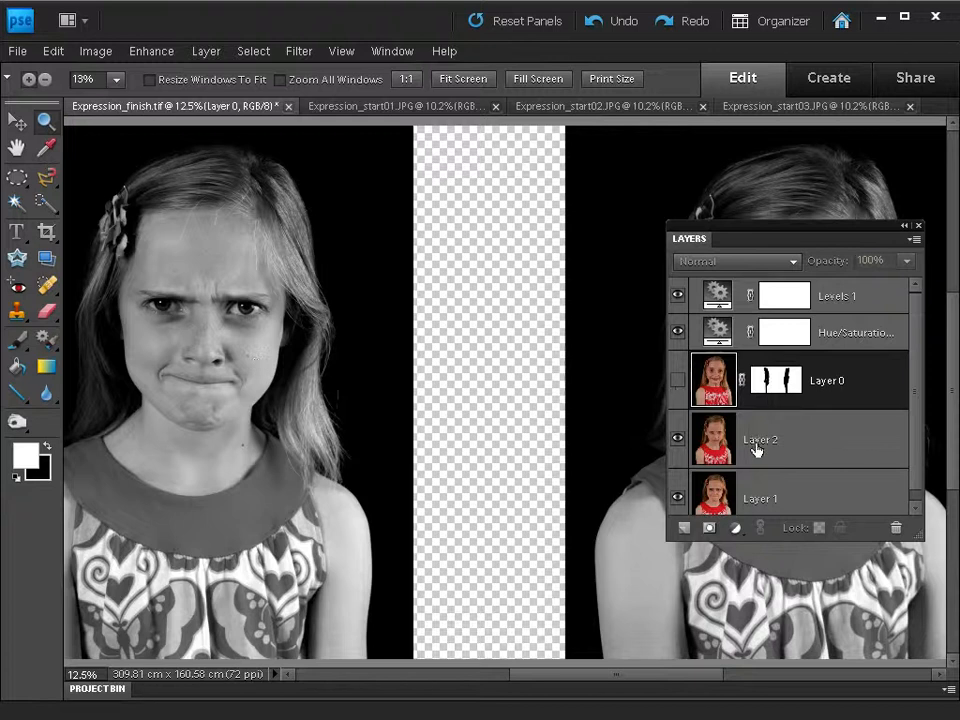
pyautogui.click(677, 381)
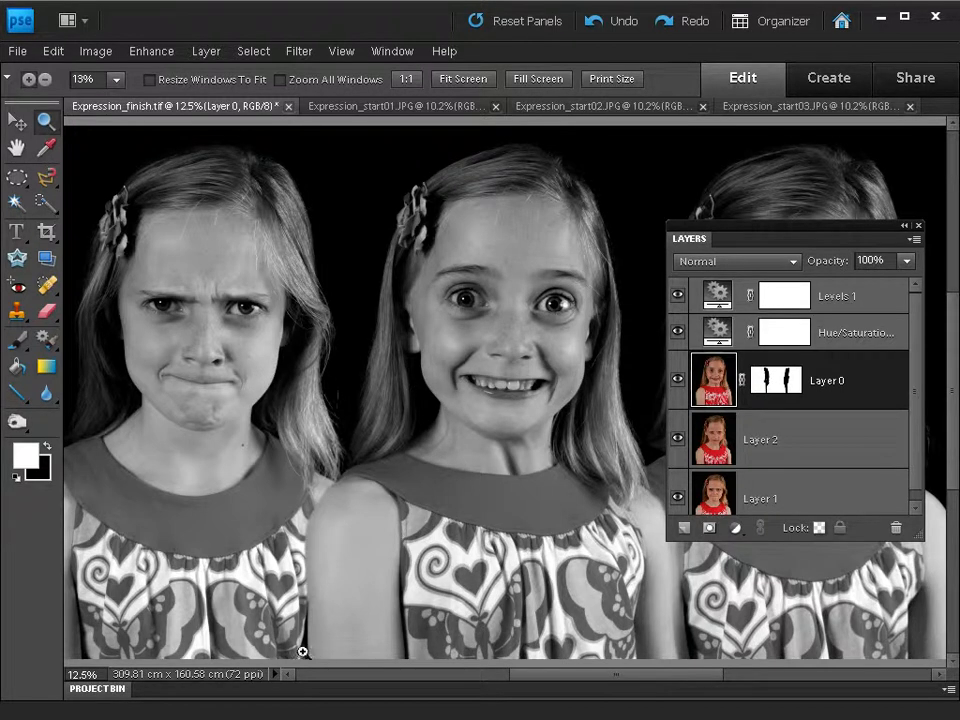
pyautogui.keyDown('shift'); pyautogui.click(775, 381); pyautogui.keyUp('shift')
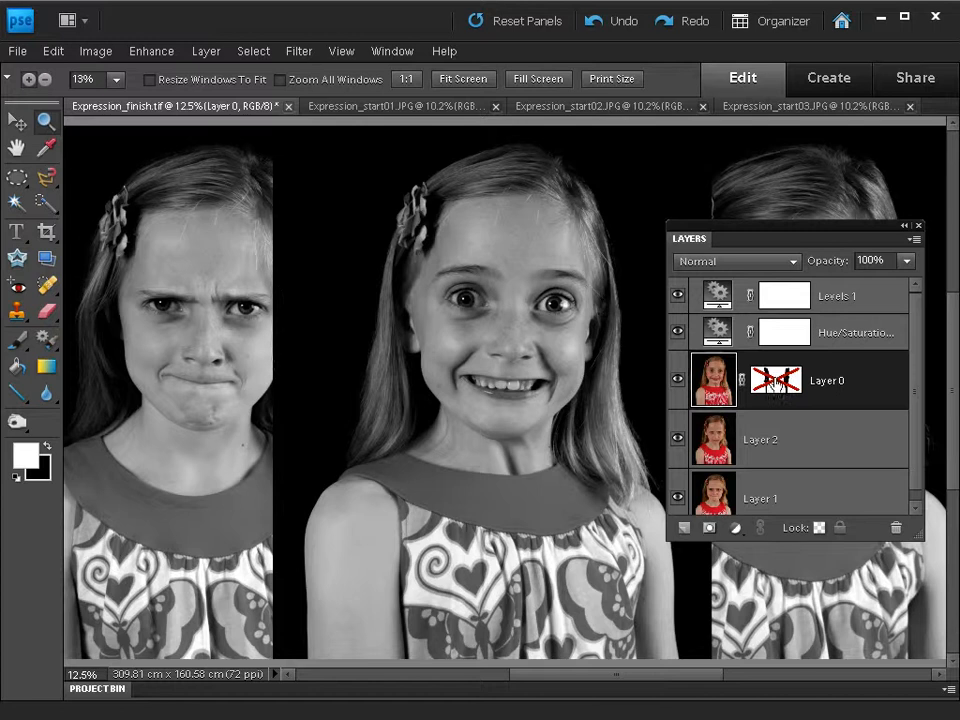
pyautogui.keyDown('shift'); pyautogui.click(775, 381); pyautogui.keyUp('shift')
pyautogui.press('x')
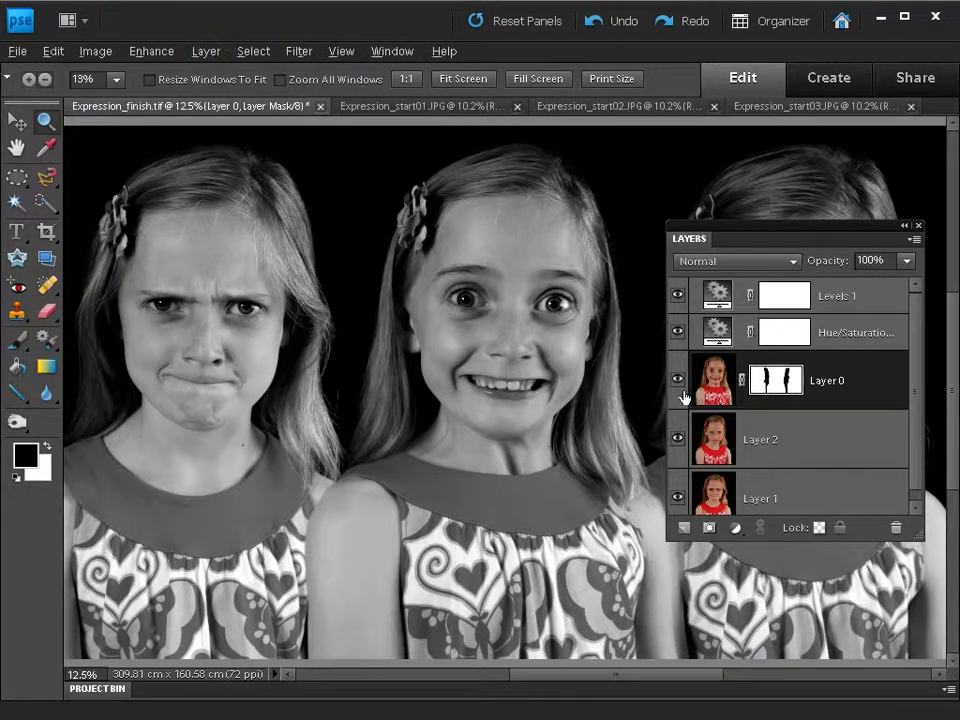
pyautogui.keyDown('alt'); pyautogui.click(765, 381); pyautogui.keyUp('alt')
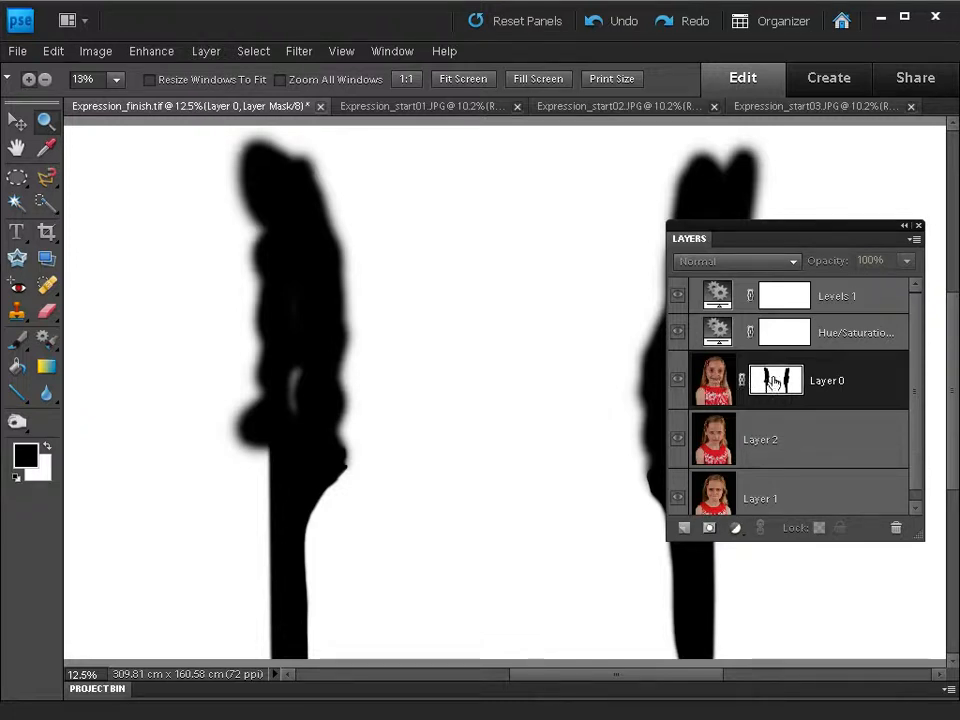
pyautogui.click(712, 380)
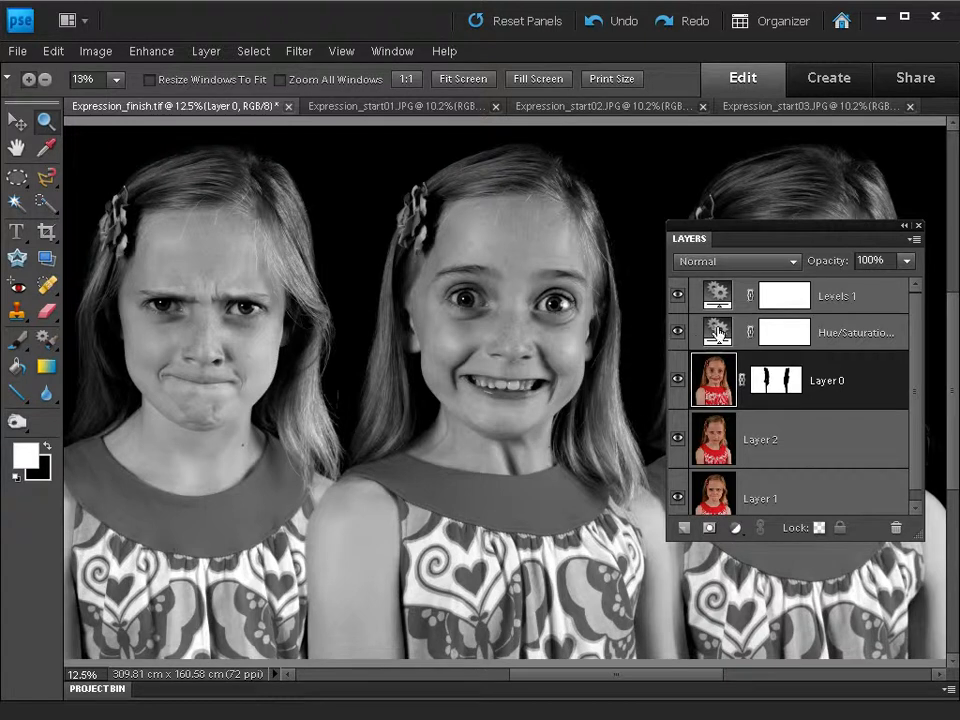
# Compare the finished composite with and without its Hue/Saturation and Levels 1 adjustment layers, leaving both switched on
pyautogui.click(679, 333)
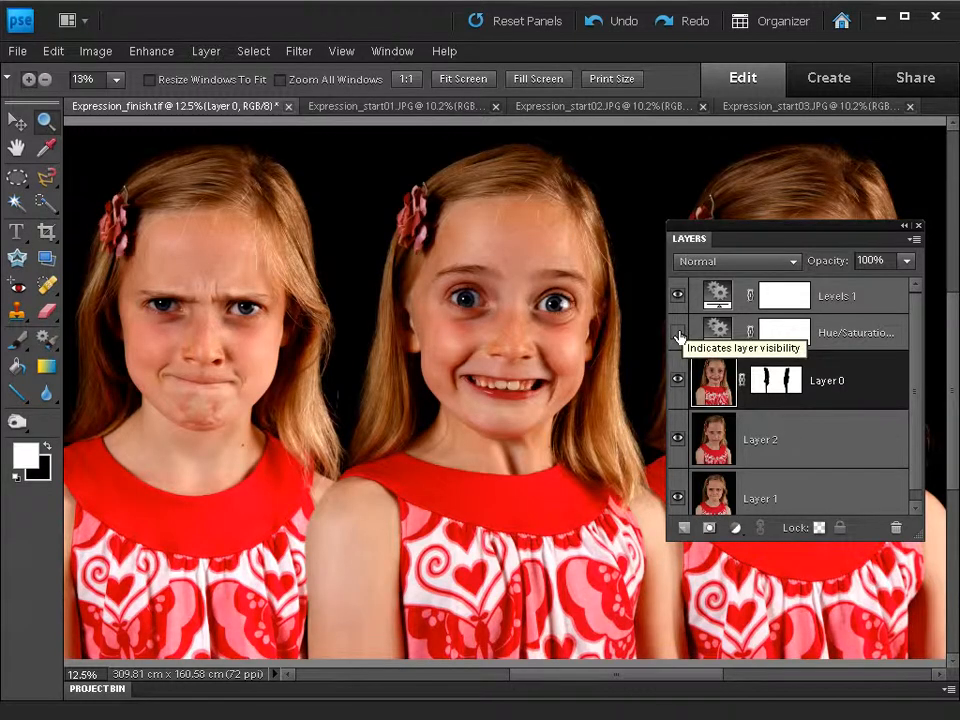
pyautogui.click(679, 333)
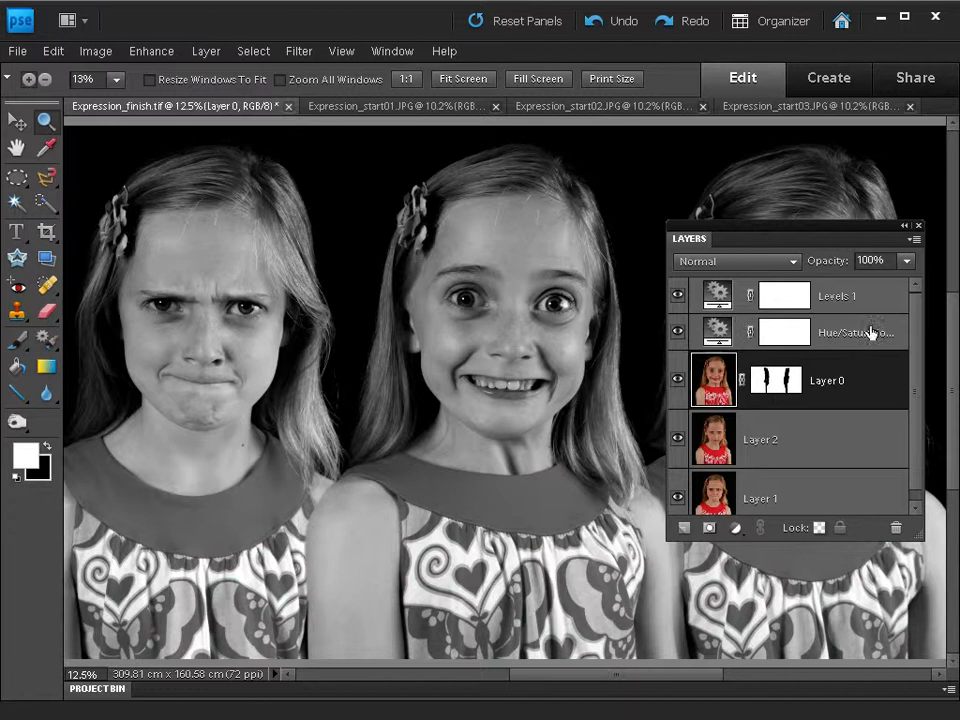
pyautogui.click(678, 296)
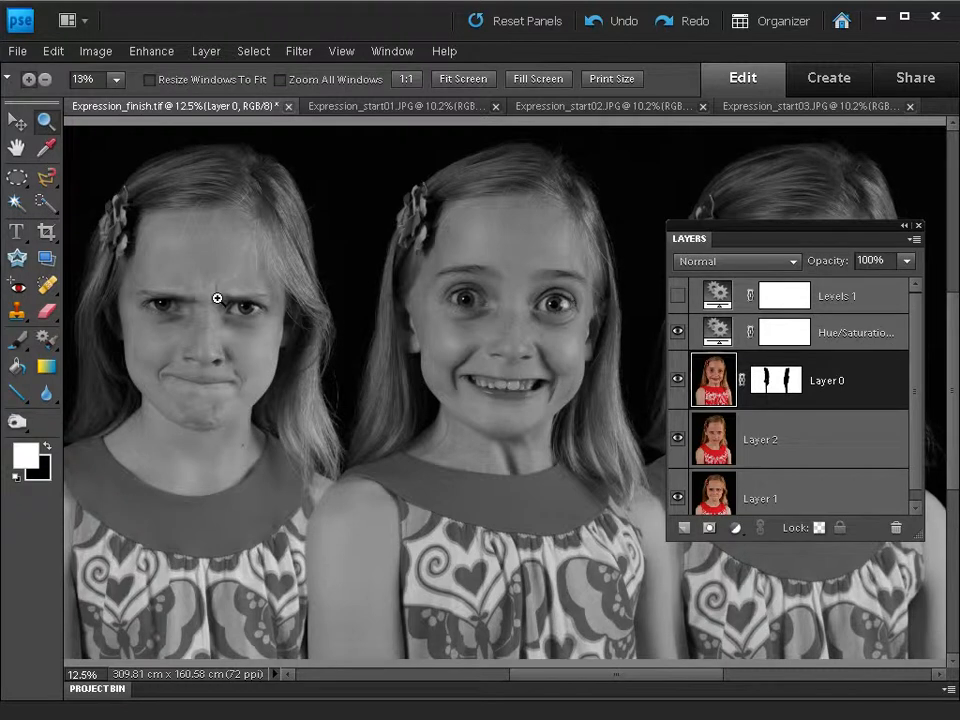
pyautogui.click(678, 296)
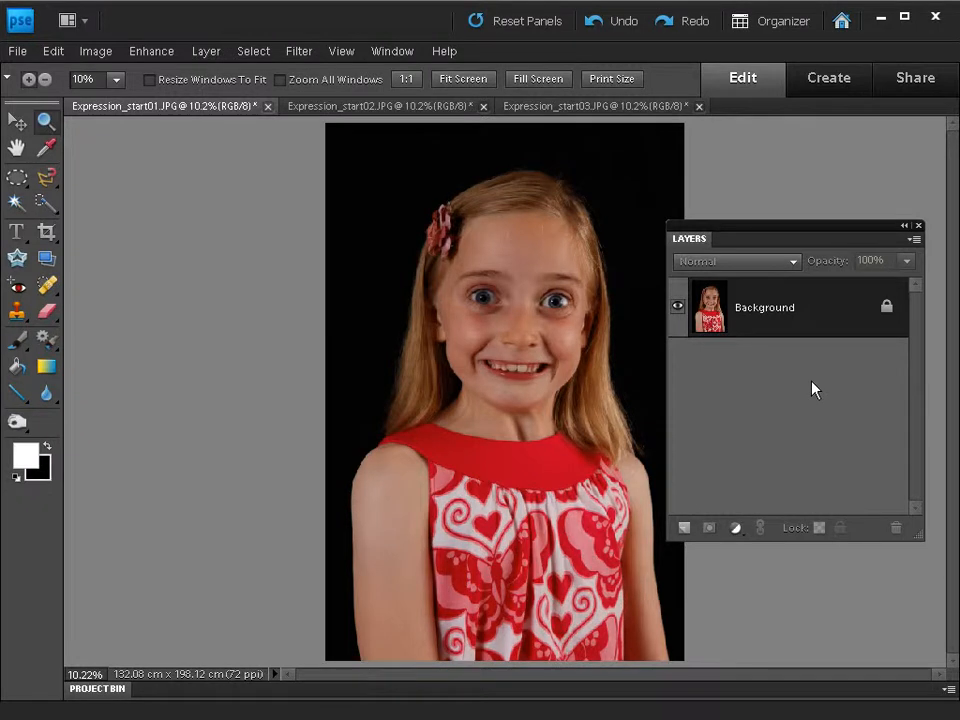
# Review the three Expression_start photos, return to Expression_start01.JPG, and check that the Layers panel is enabled
pyautogui.hotkey('ctrl', 'Tab')
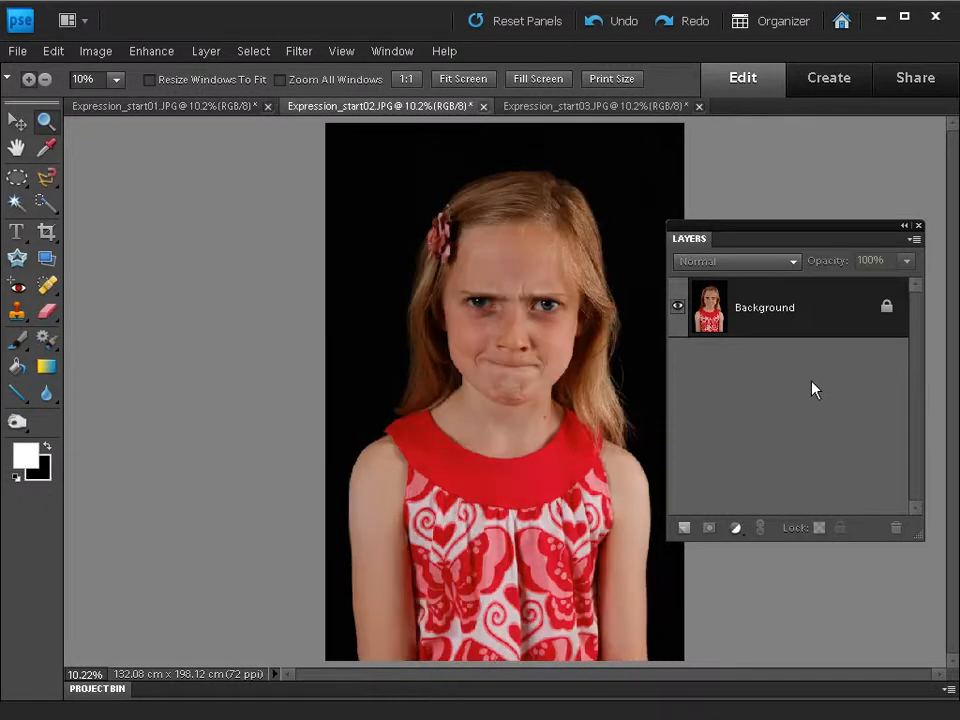
pyautogui.hotkey('ctrl', 'Tab')
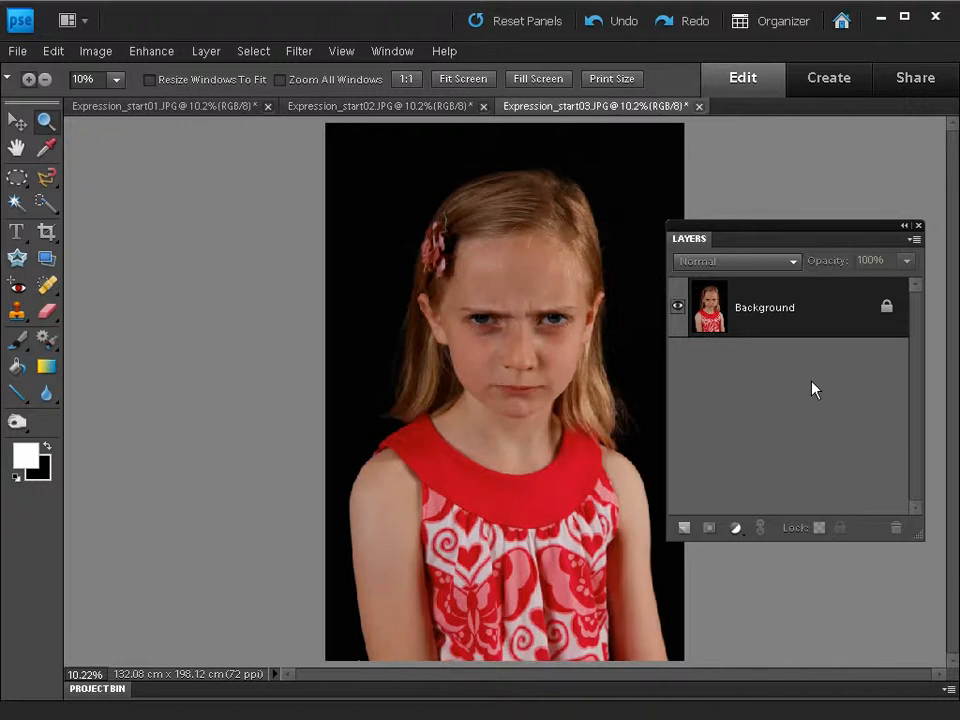
pyautogui.hotkey('ctrl', 'Tab')
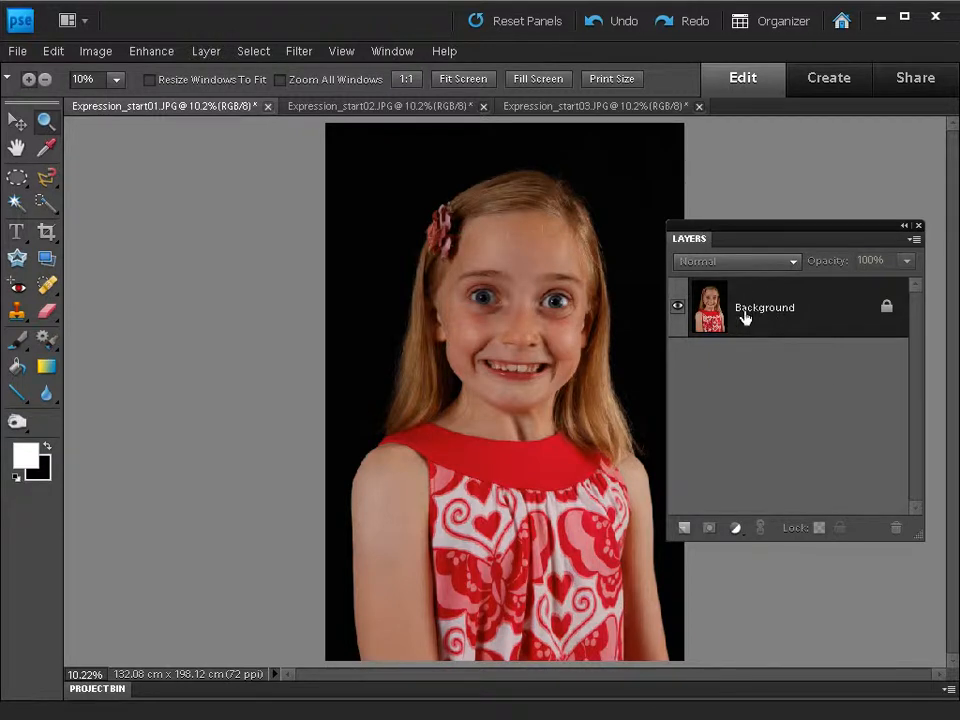
pyautogui.click(391, 53)
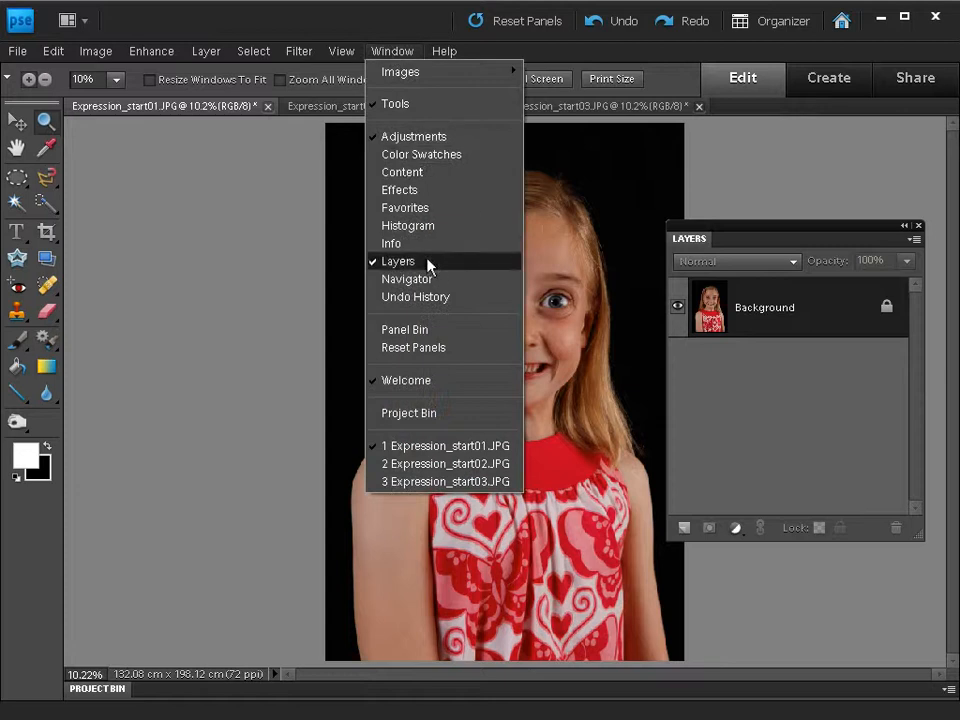
pyautogui.click(391, 53)
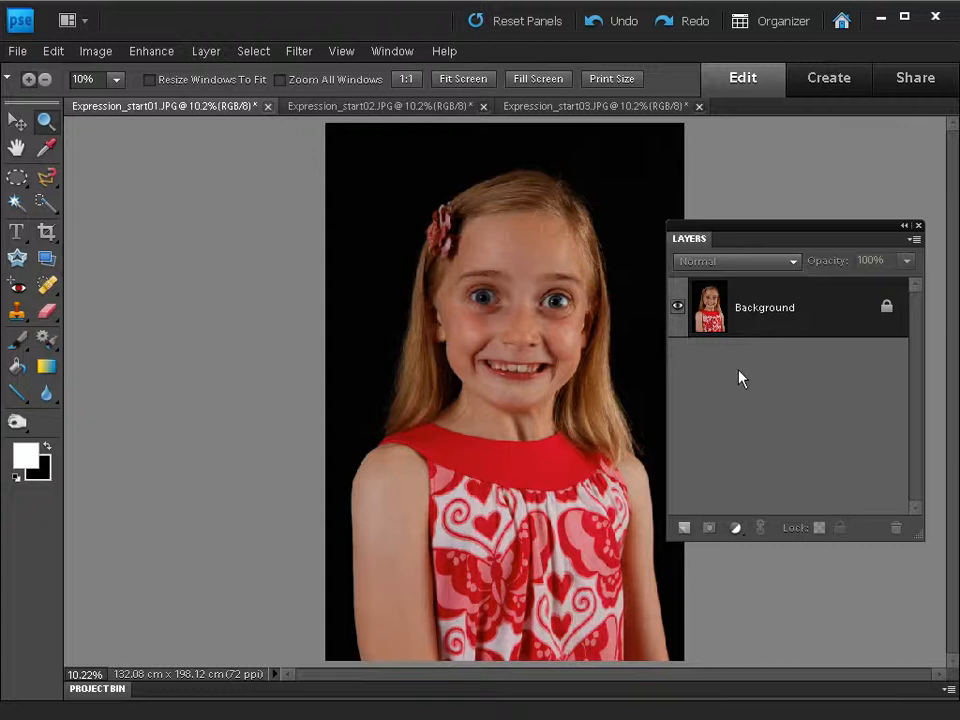
# Convert the locked Background of Expression_start01.JPG into a regular layer with the default settings
pyautogui.doubleClick(712, 307)
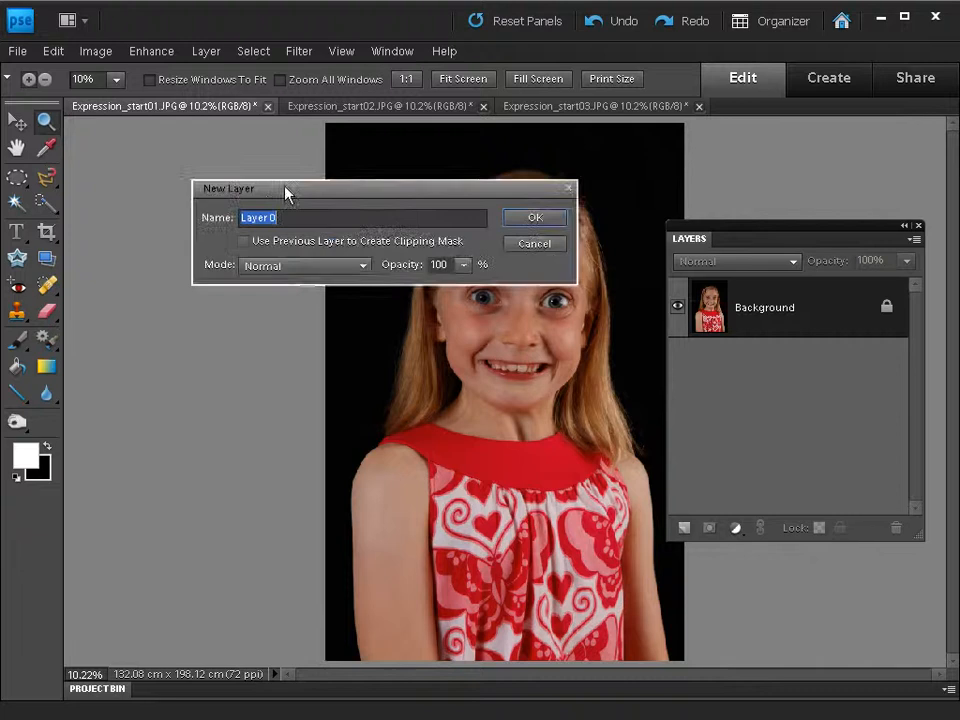
pyautogui.moveTo(285, 193); pyautogui.dragTo(167, 195)
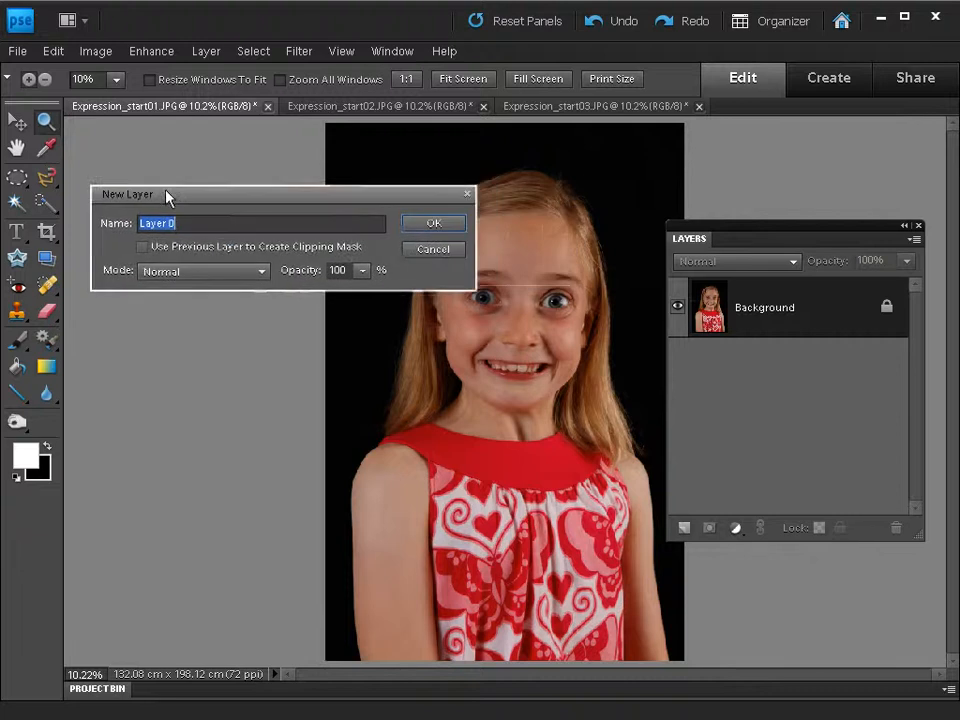
pyautogui.click(434, 224)
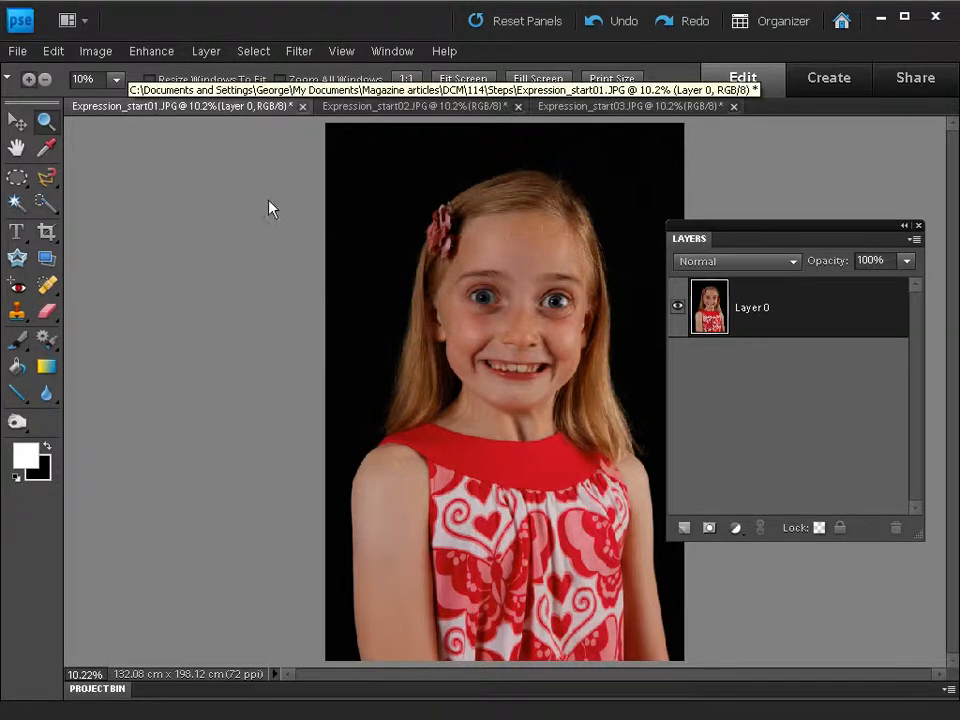
# Widen the canvas of Expression_start01.JPG to 250 percent around the centred photo, and fit the whole canvas on screen
pyautogui.click(88, 51)
pyautogui.moveTo(199, 167)
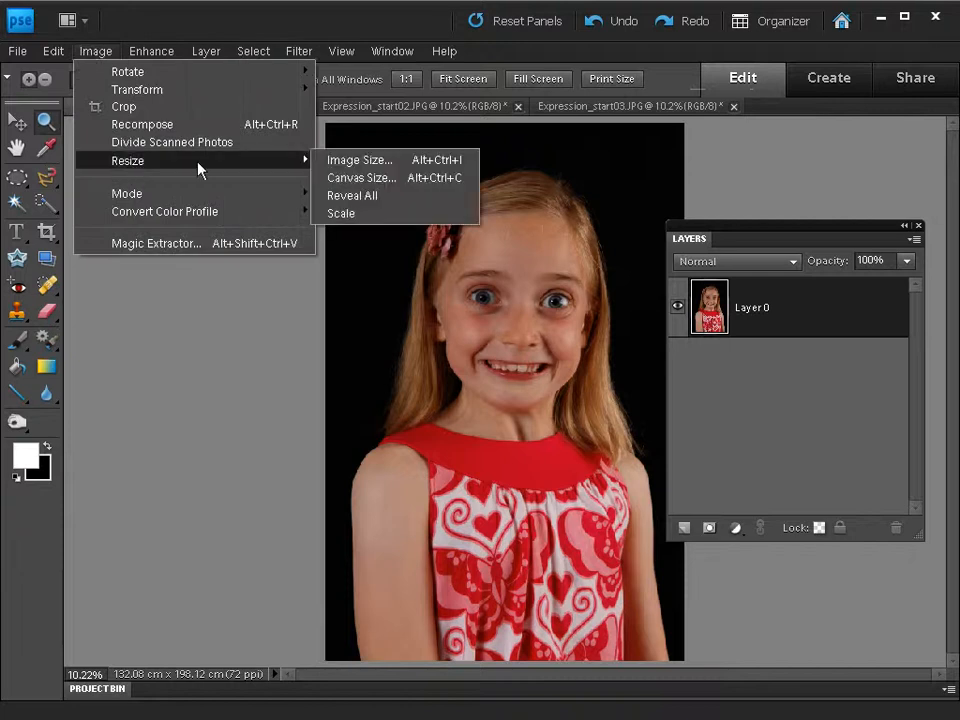
pyautogui.click(359, 178)
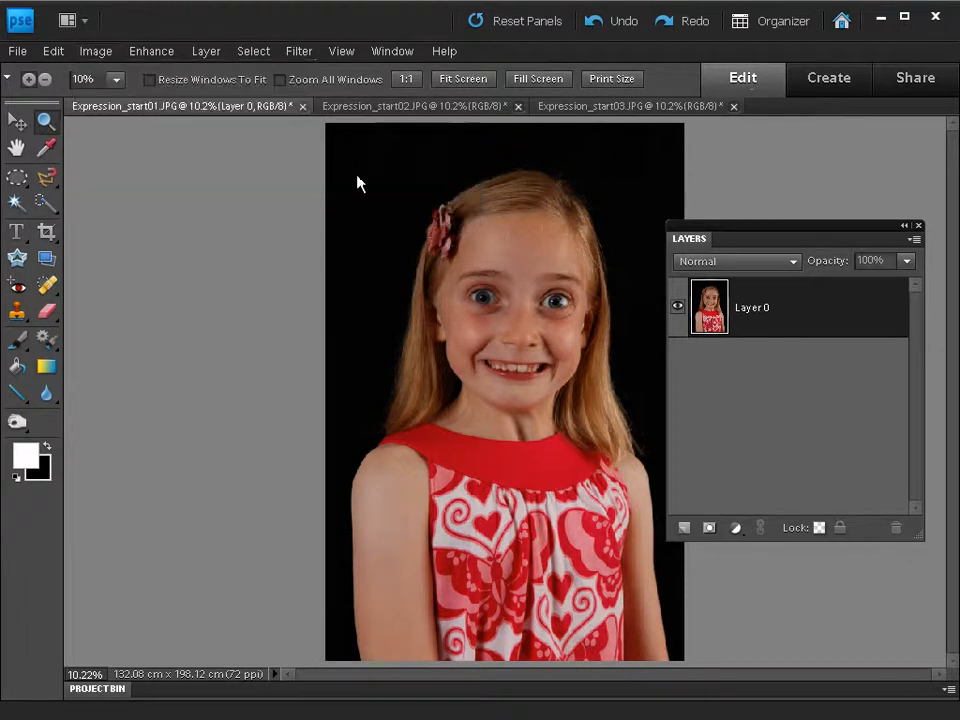
pyautogui.moveTo(664, 258); pyautogui.dragTo(158, 163)
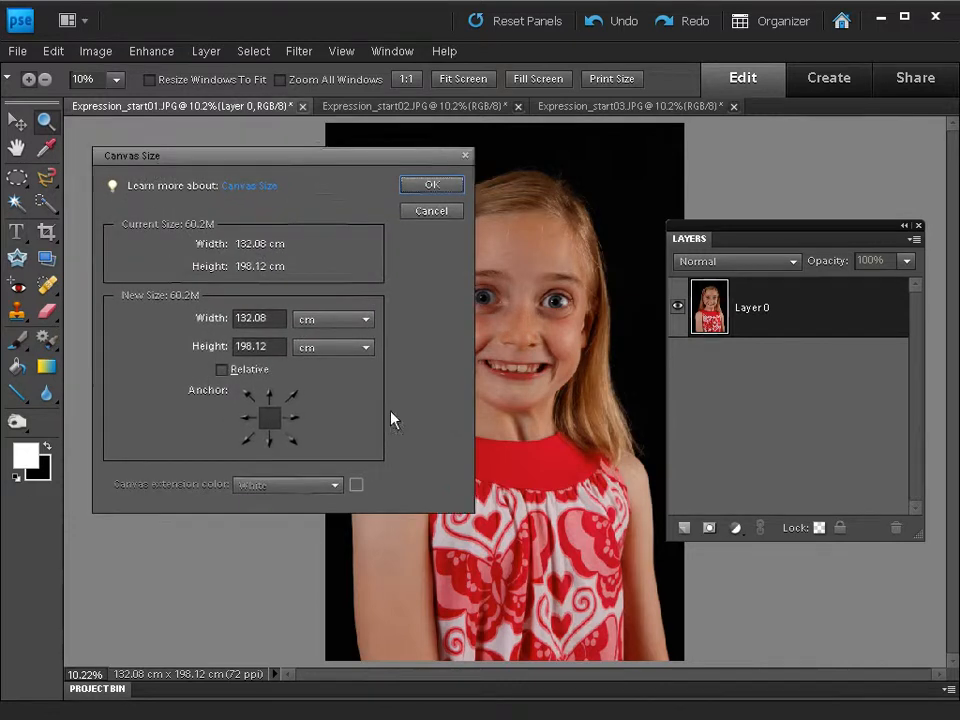
pyautogui.click(332, 327)
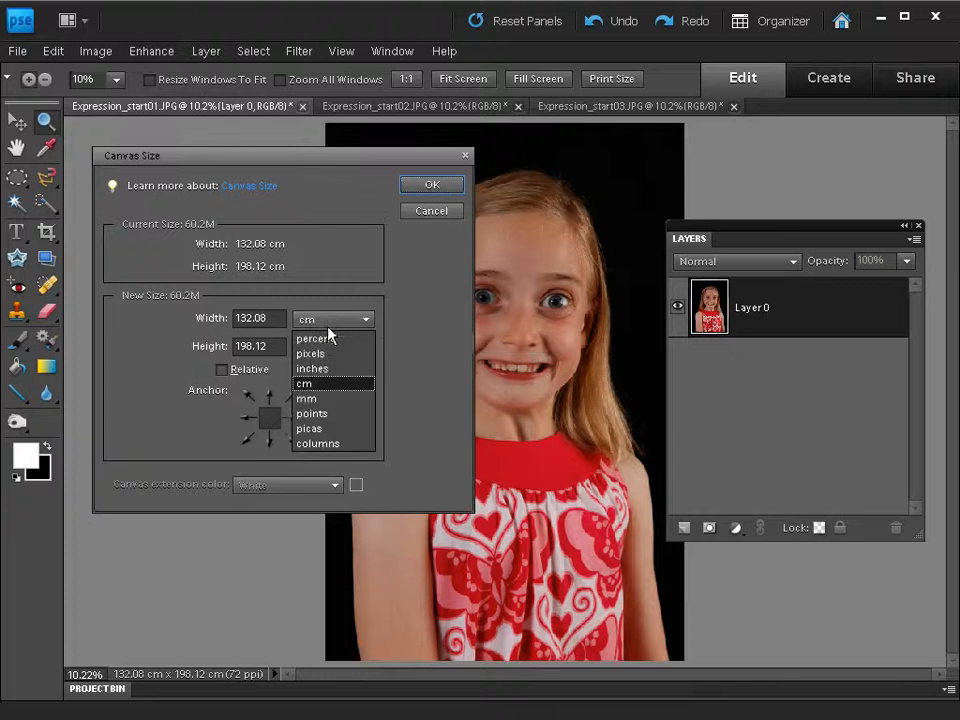
pyautogui.click(327, 343)
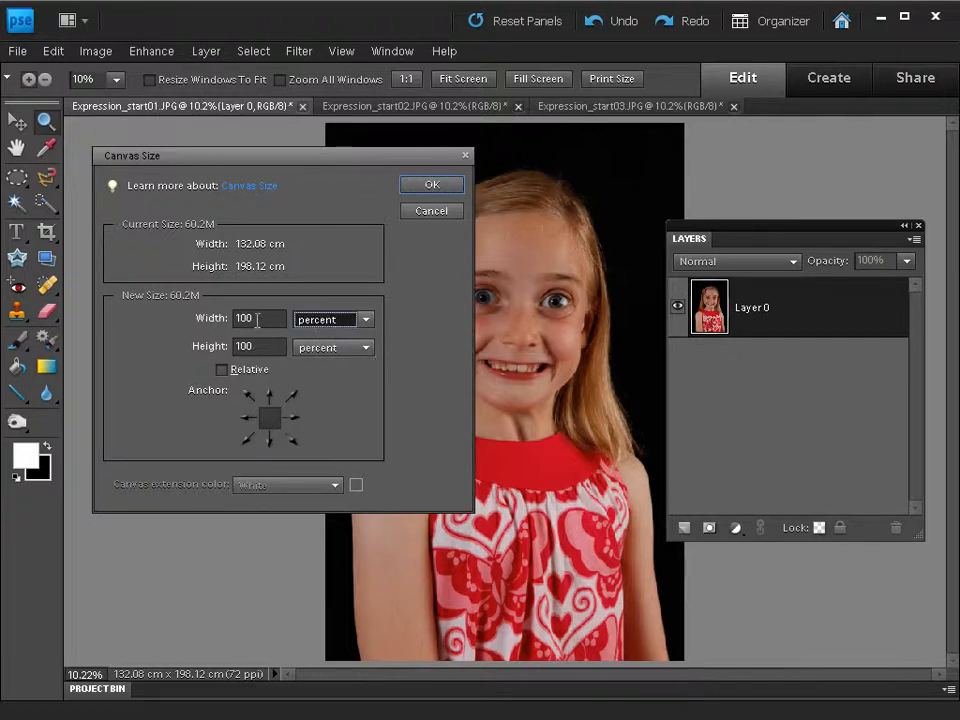
pyautogui.moveTo(258, 318); pyautogui.dragTo(233, 320)
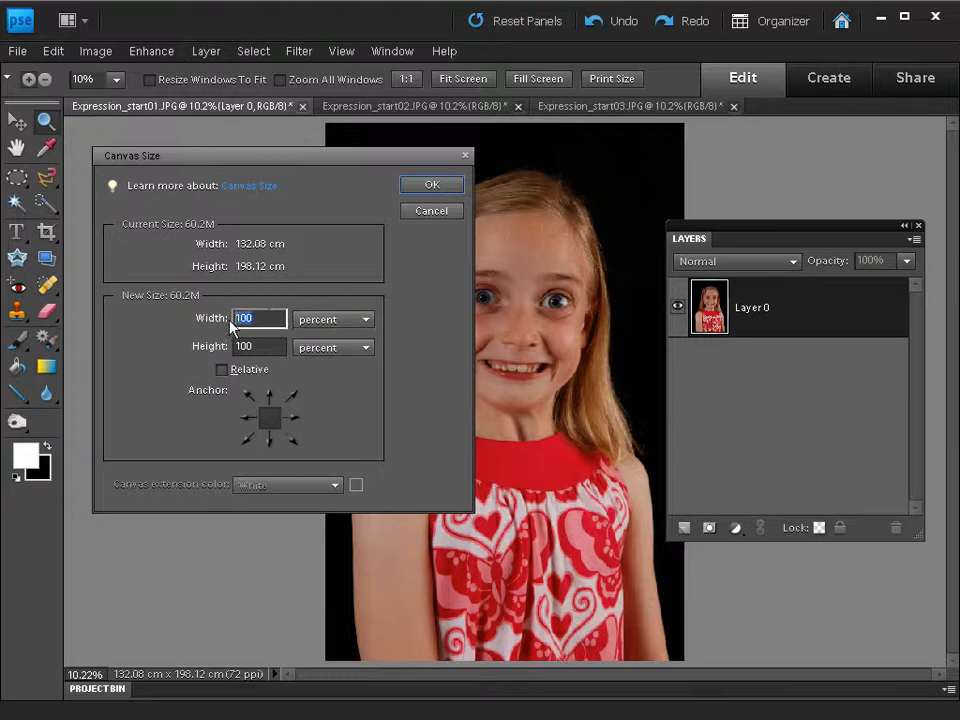
pyautogui.write('250')
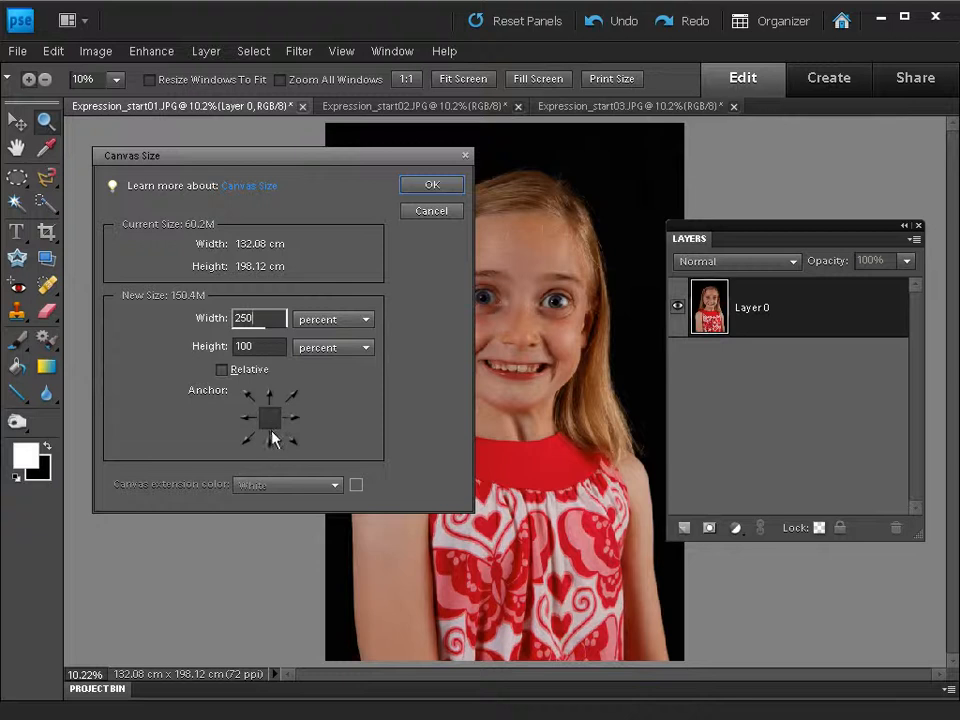
pyautogui.click(429, 187)
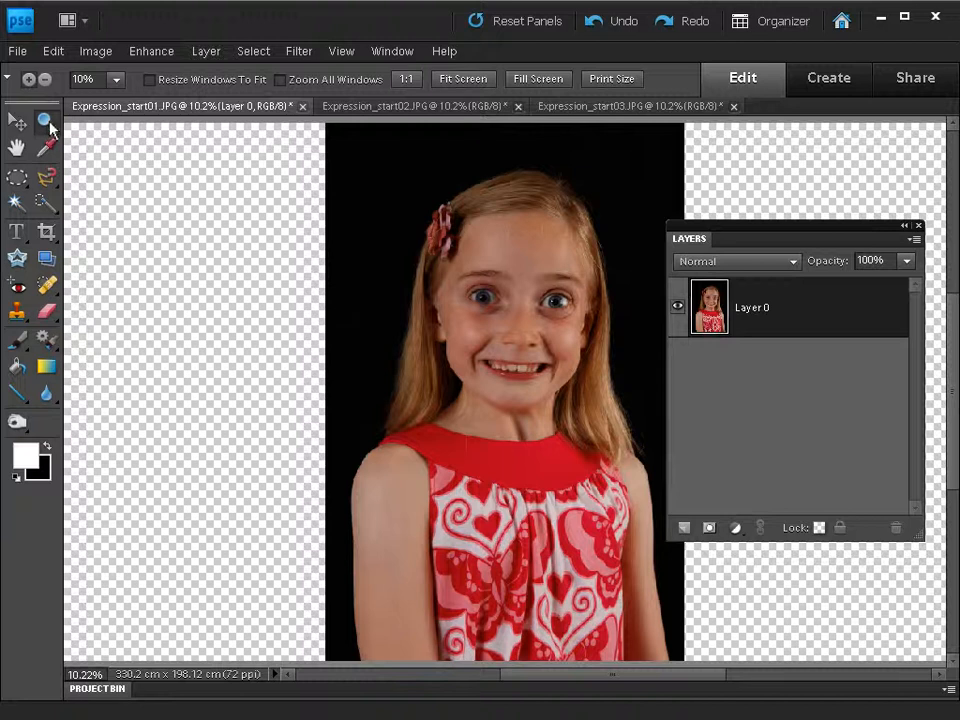
pyautogui.rightClick(194, 167)
pyautogui.click(214, 180)
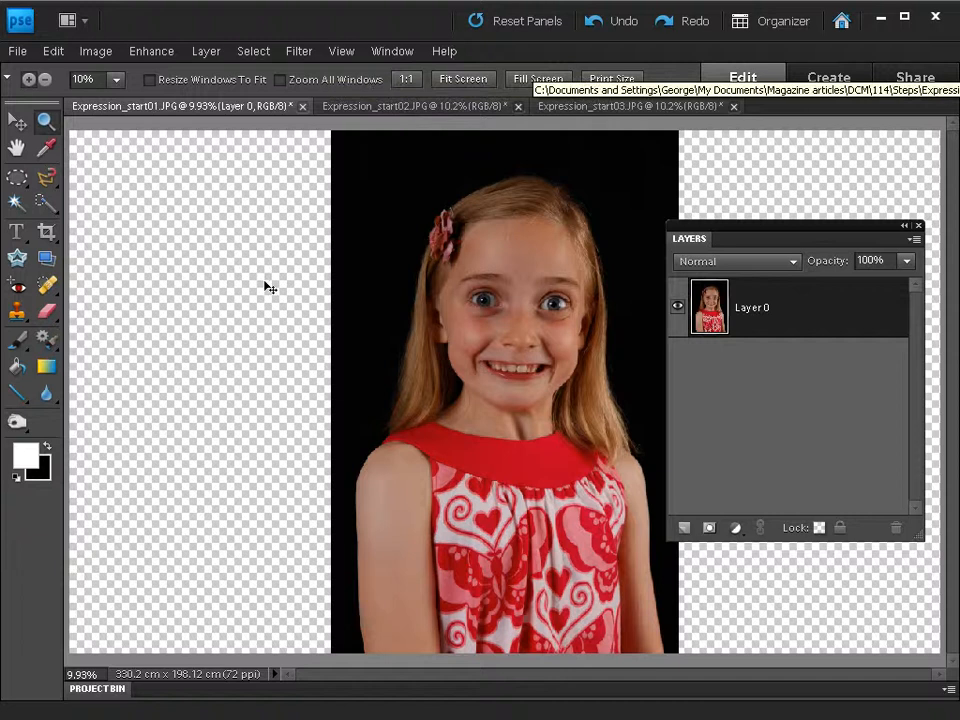
# Switch to Expression_start02.JPG and select the entire image
pyautogui.hotkey('ctrl', 'Tab')
pyautogui.hotkey('ctrl', 'Tab')
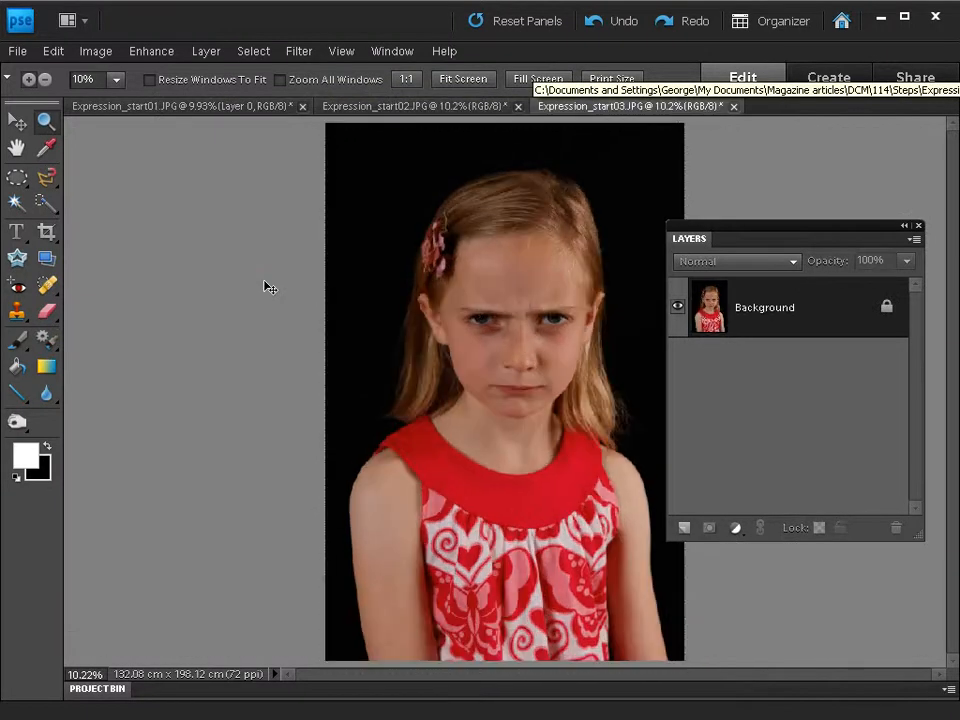
pyautogui.hotkey('ctrl', 'Tab')
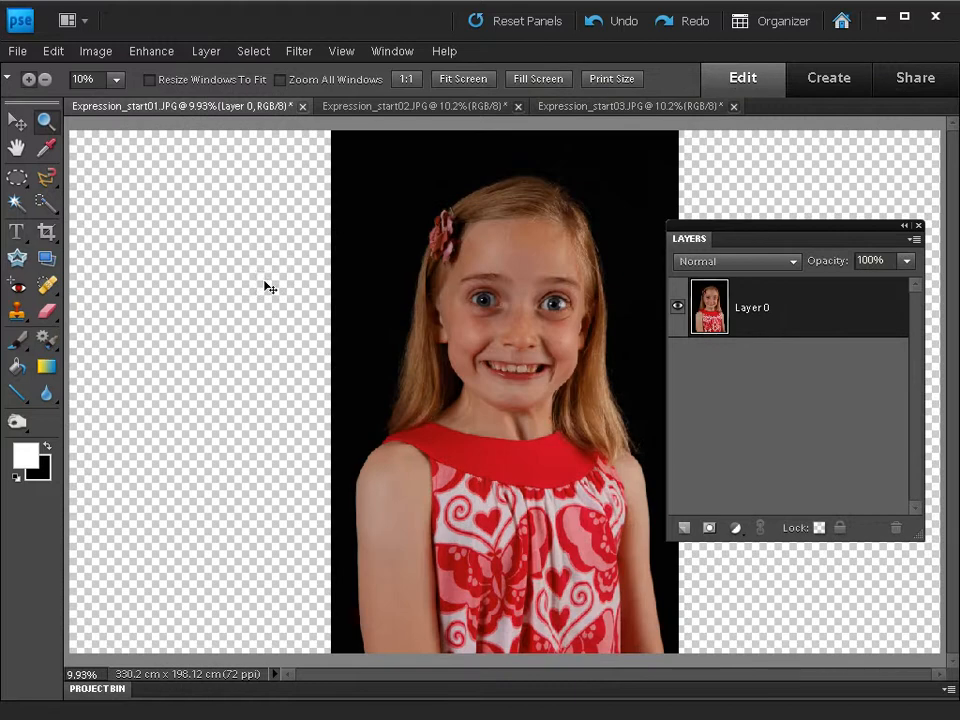
pyautogui.hotkey('ctrl', 'Tab')
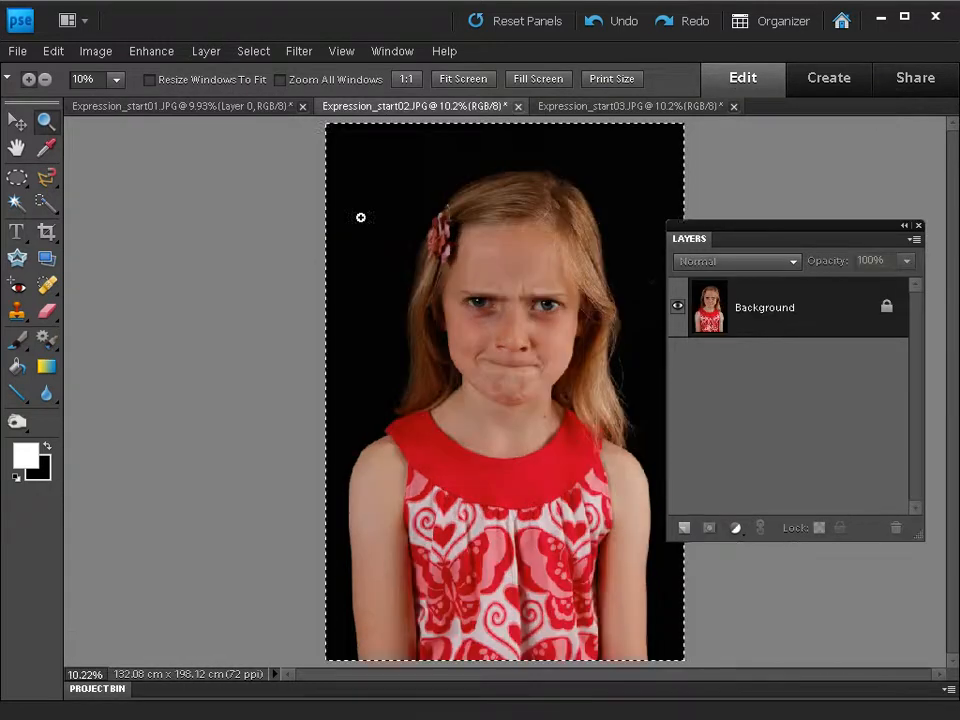
pyautogui.click(253, 51)
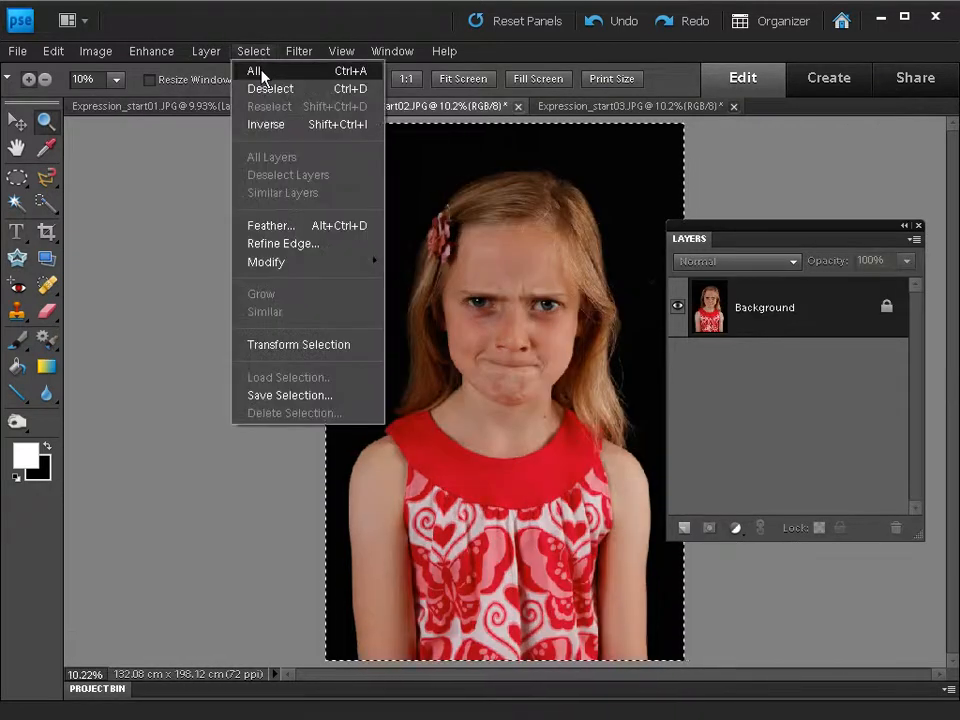
pyautogui.click(260, 72)
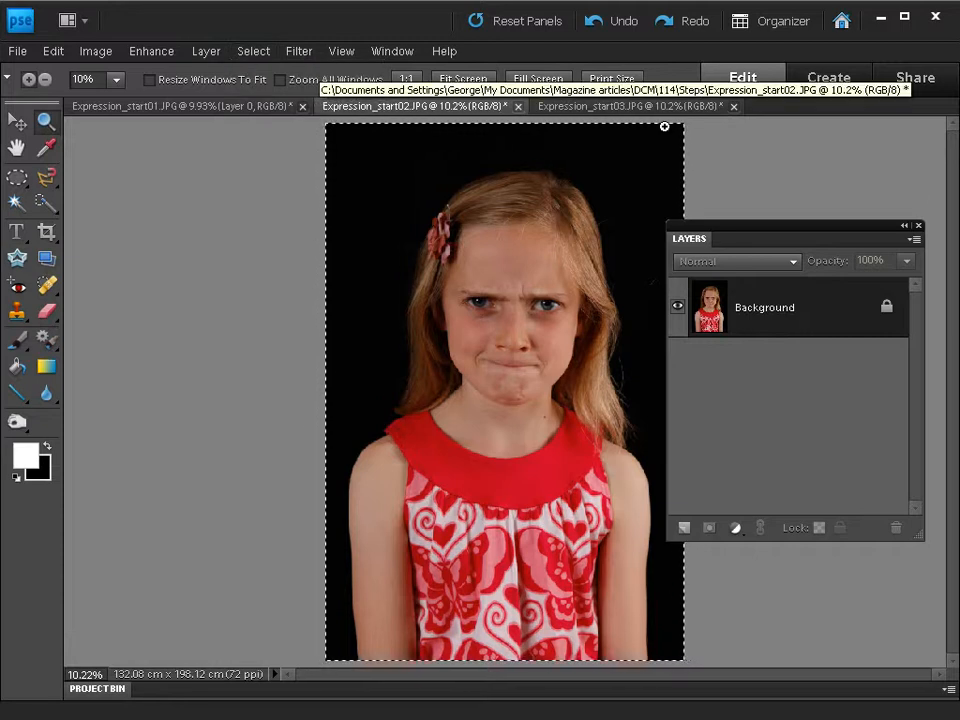
# Copy the selected Expression_start02.JPG image and paste it into Expression_start01.JPG as a new layer
pyautogui.click(56, 51)
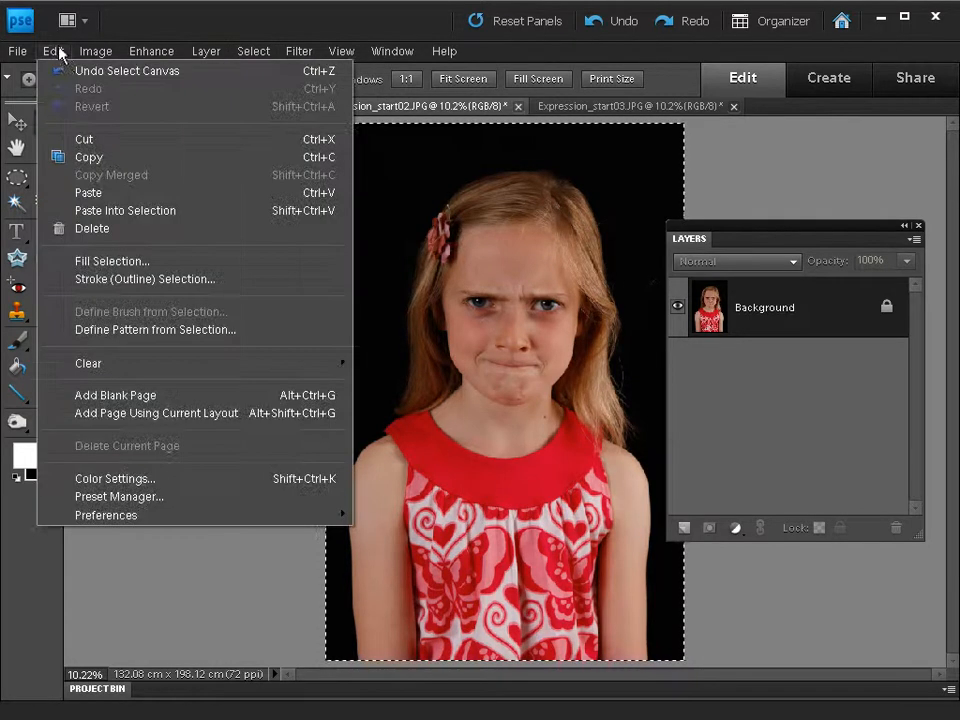
pyautogui.click(104, 158)
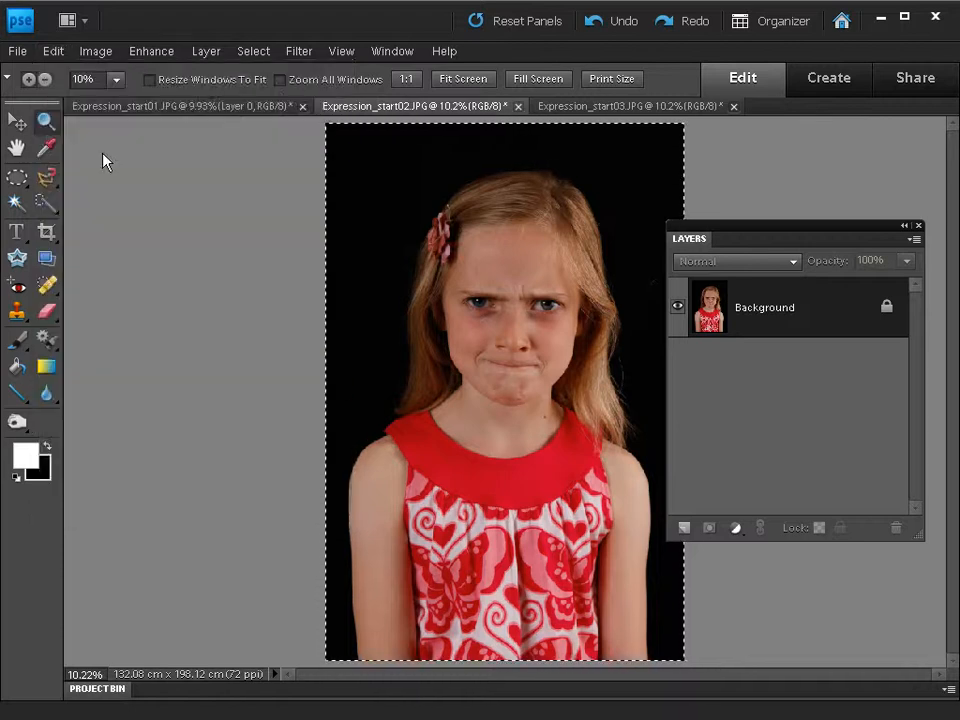
pyautogui.hotkey('ctrl', 'Tab')
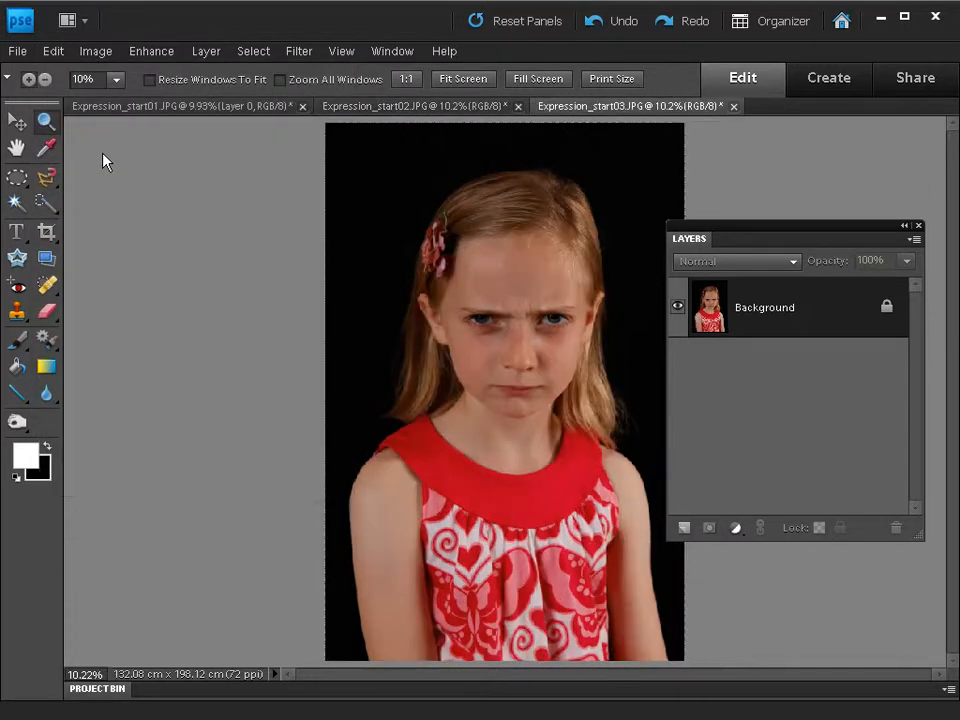
pyautogui.hotkey('ctrl', 'Tab')
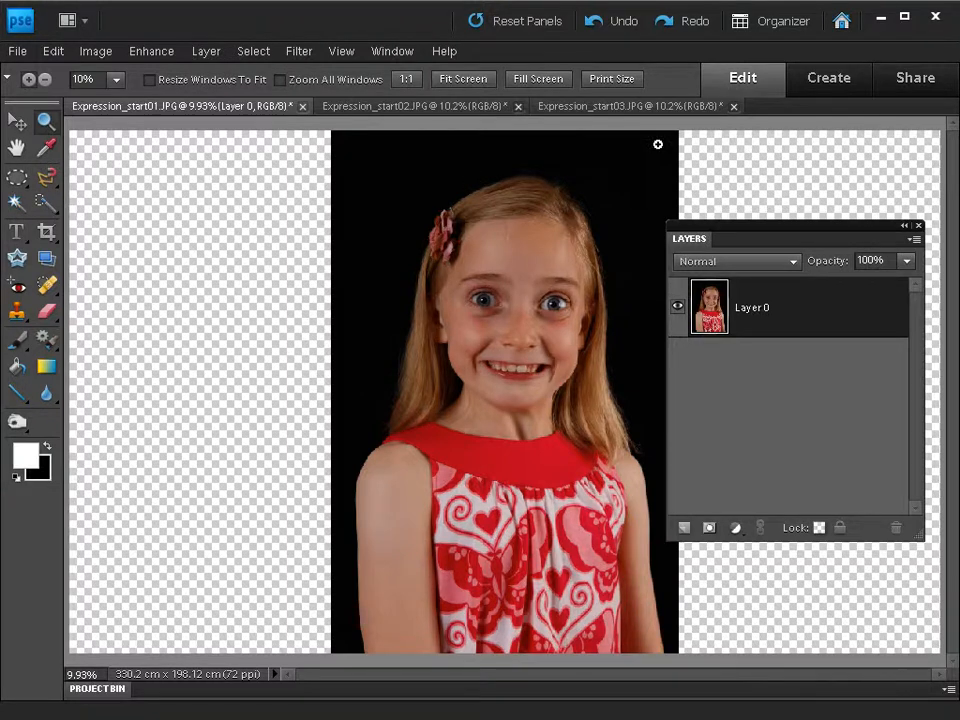
pyautogui.click(53, 51)
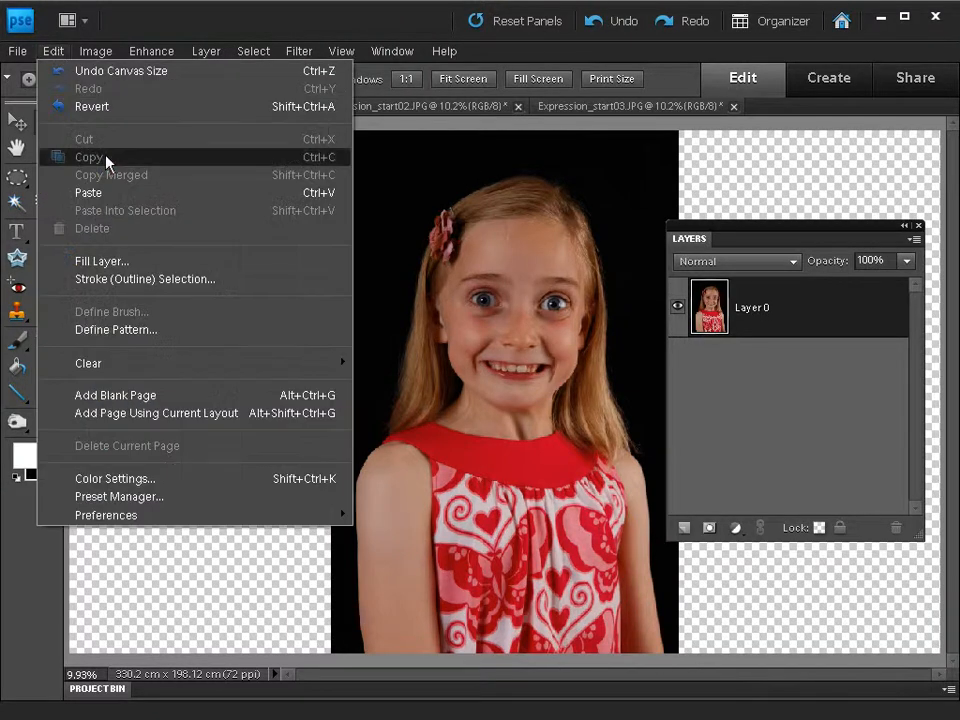
pyautogui.click(88, 192)
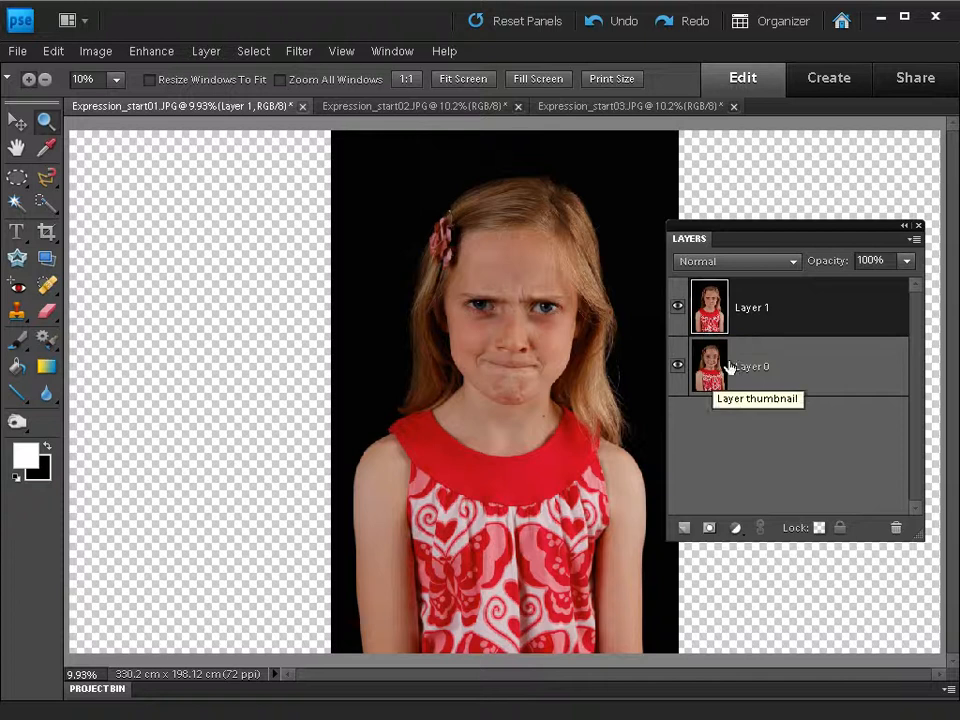
# Position the pasted frowning portrait to the left of the smiling one and place its layer beneath Layer 0
pyautogui.click(17, 121)
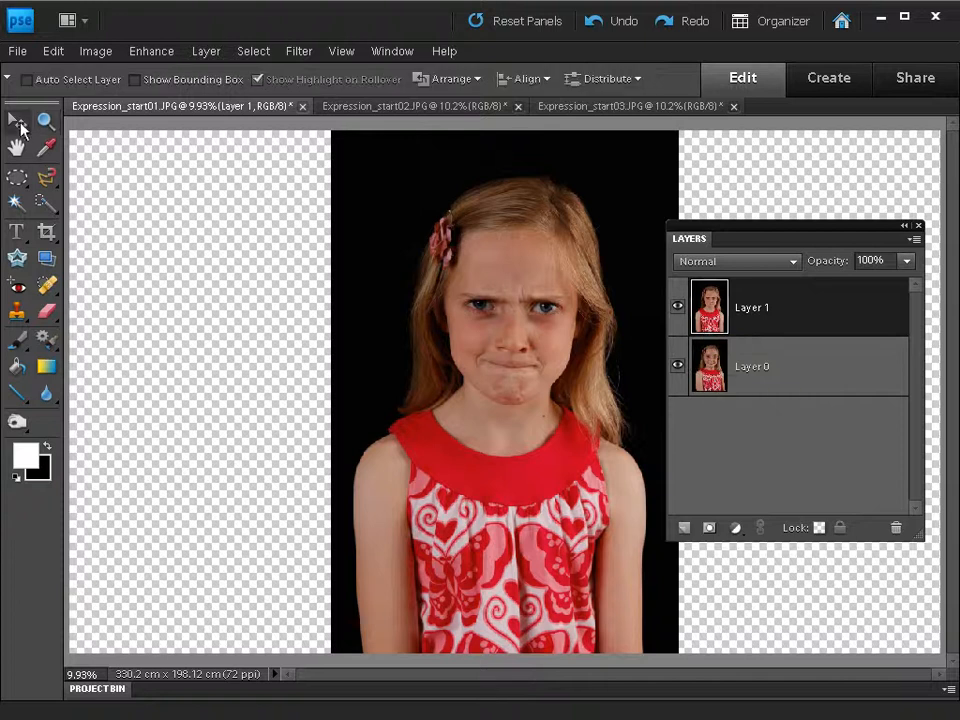
pyautogui.moveTo(512, 352); pyautogui.dragTo(289, 351)
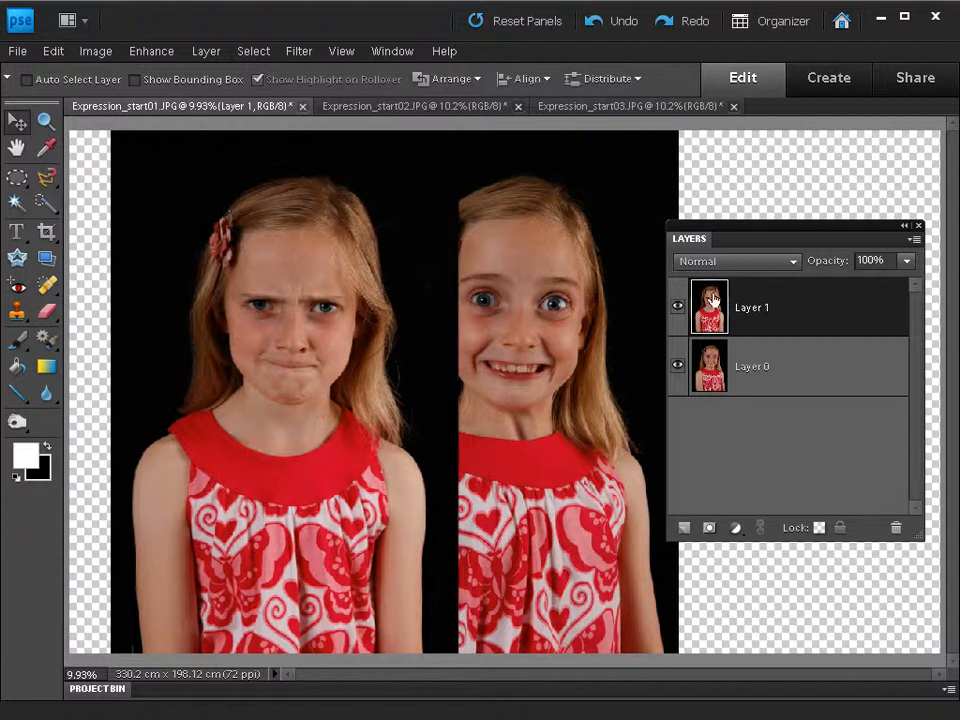
pyautogui.moveTo(709, 307); pyautogui.dragTo(709, 379)
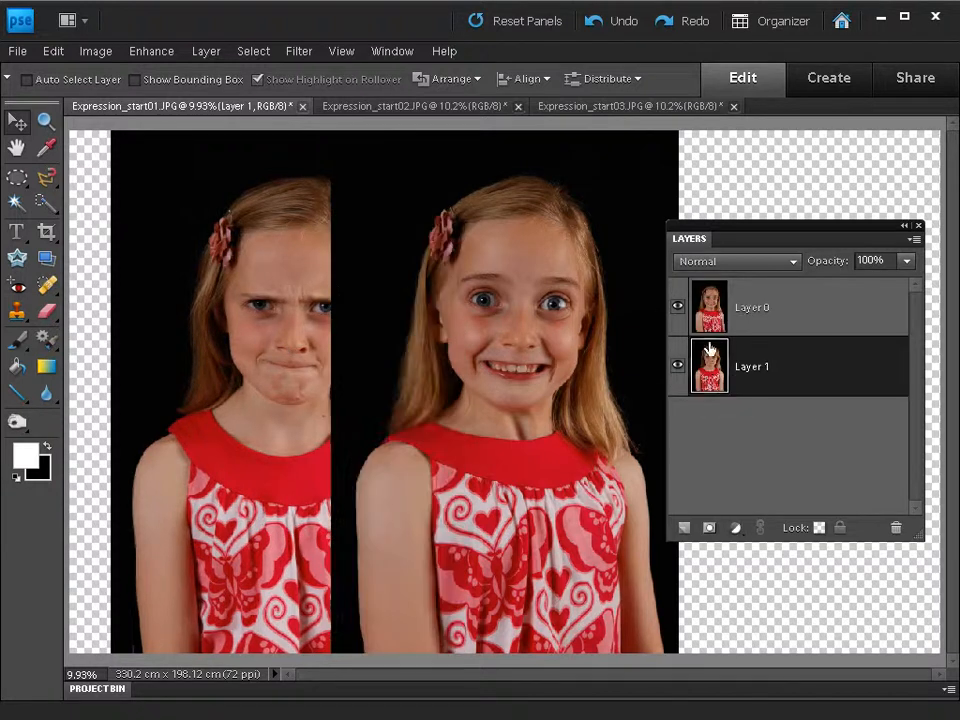
pyautogui.moveTo(267, 348); pyautogui.dragTo(287, 365)
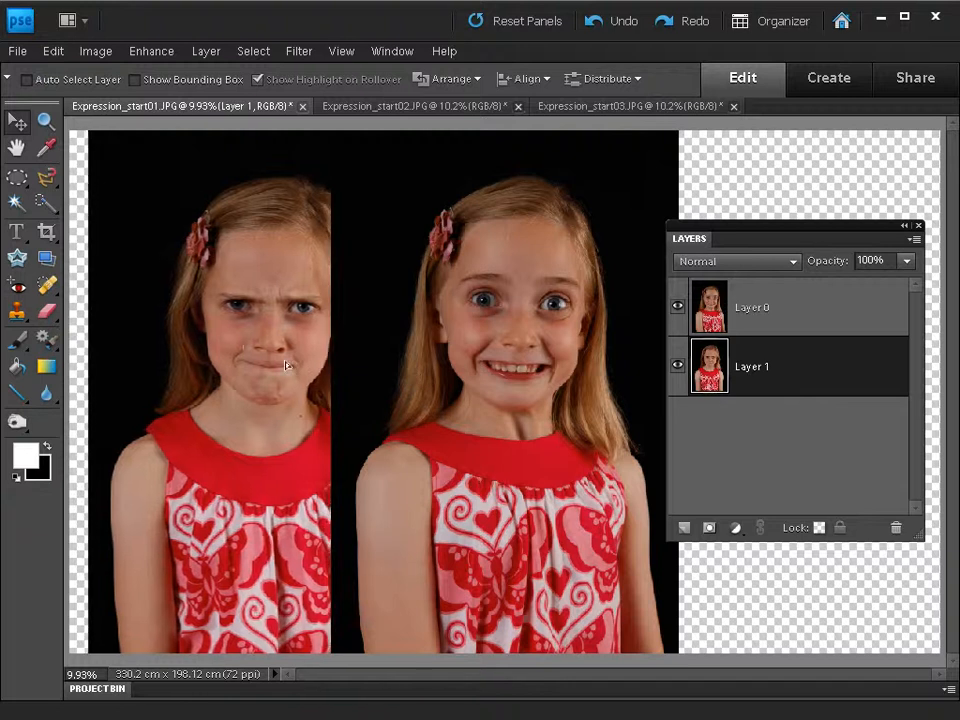
# Lower Layer 0's opacity to 50 percent and fine-tune the position of the frowning portrait on Layer 1
pyautogui.click(712, 316)
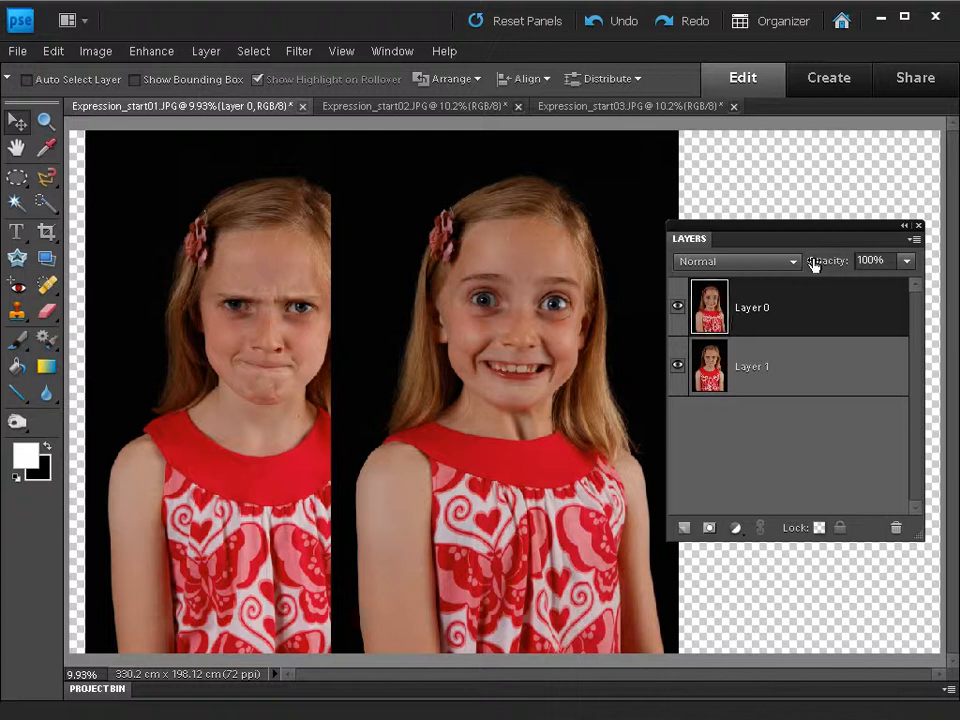
pyautogui.moveTo(813, 264); pyautogui.dragTo(821, 265)
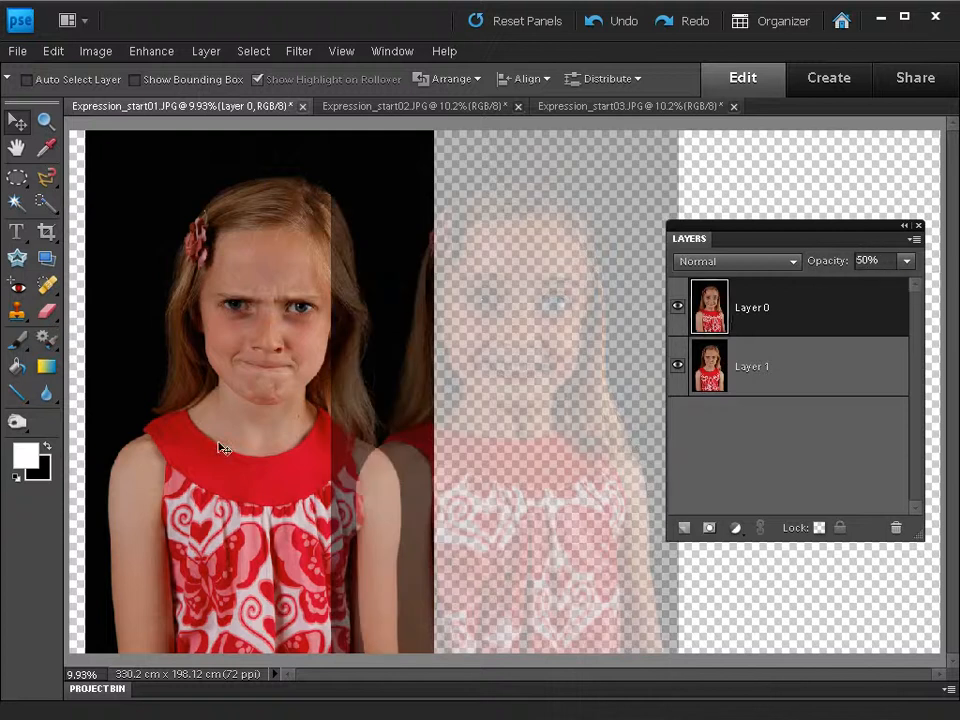
pyautogui.click(729, 377)
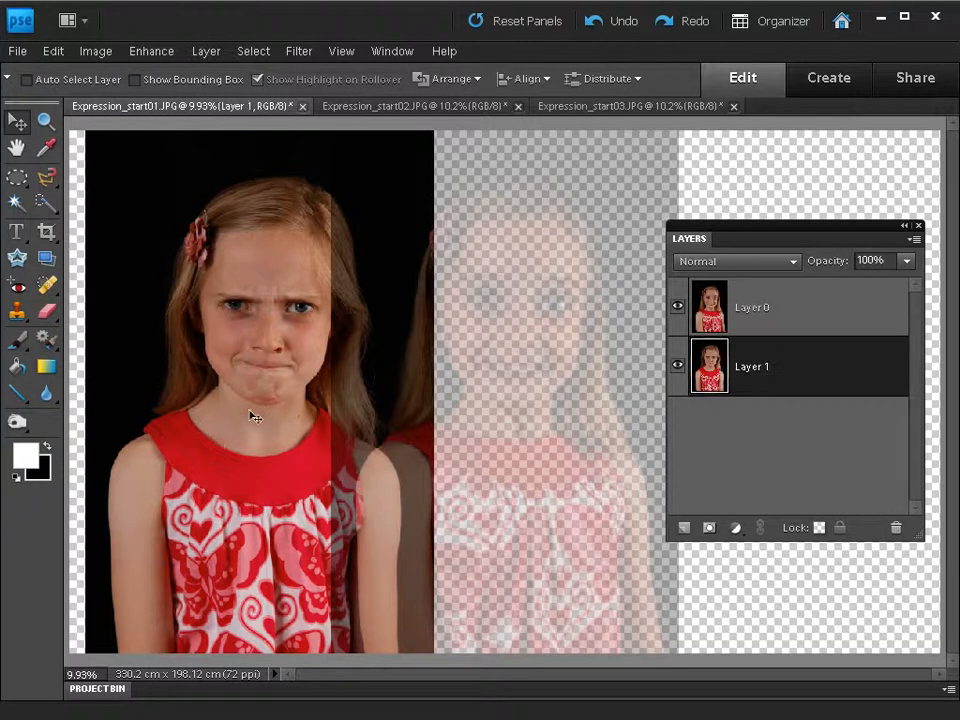
pyautogui.moveTo(255, 417)
pyautogui.mouseDown()
pyautogui.moveTo(238, 414)
pyautogui.moveTo(250, 415)
pyautogui.mouseUp()
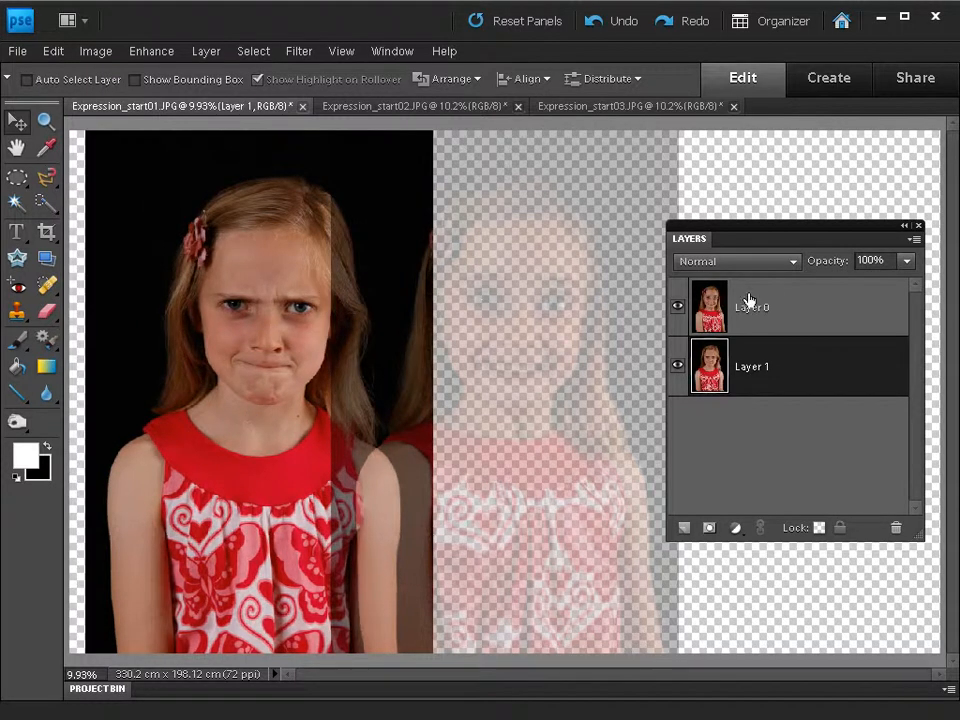
# Restore Layer 0's opacity to 100 percent
pyautogui.click(720, 316)
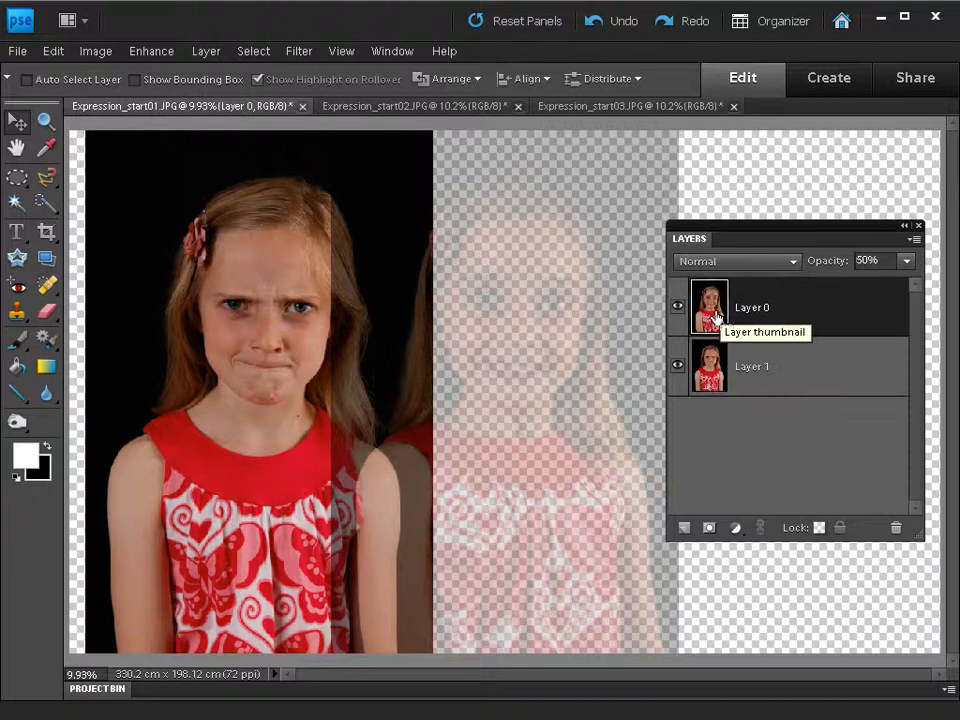
pyautogui.press('0')
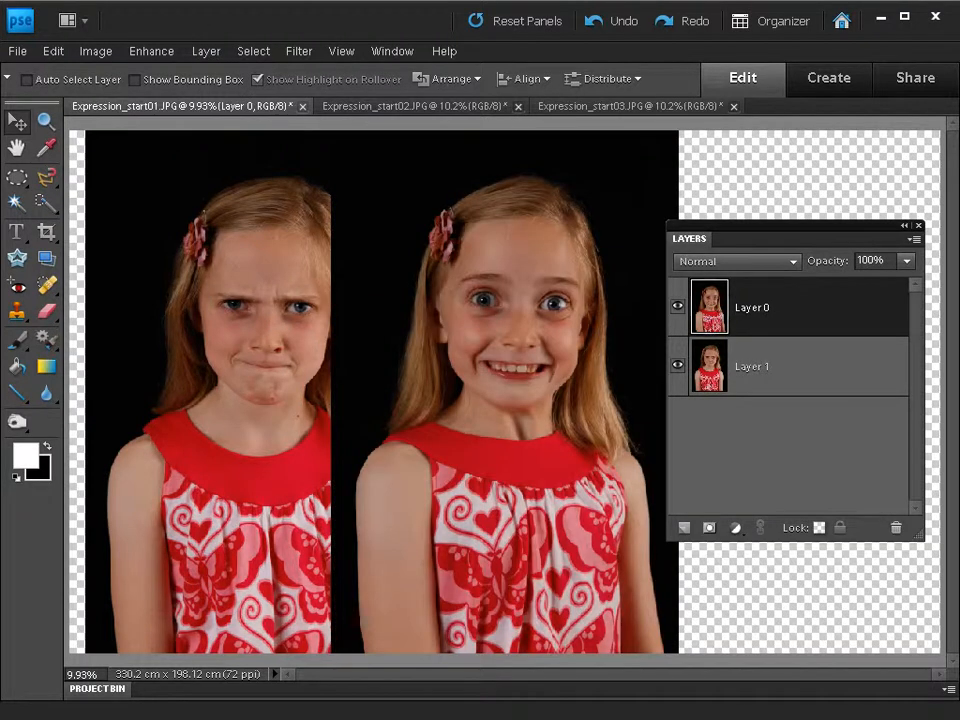
pyautogui.click(906, 260)
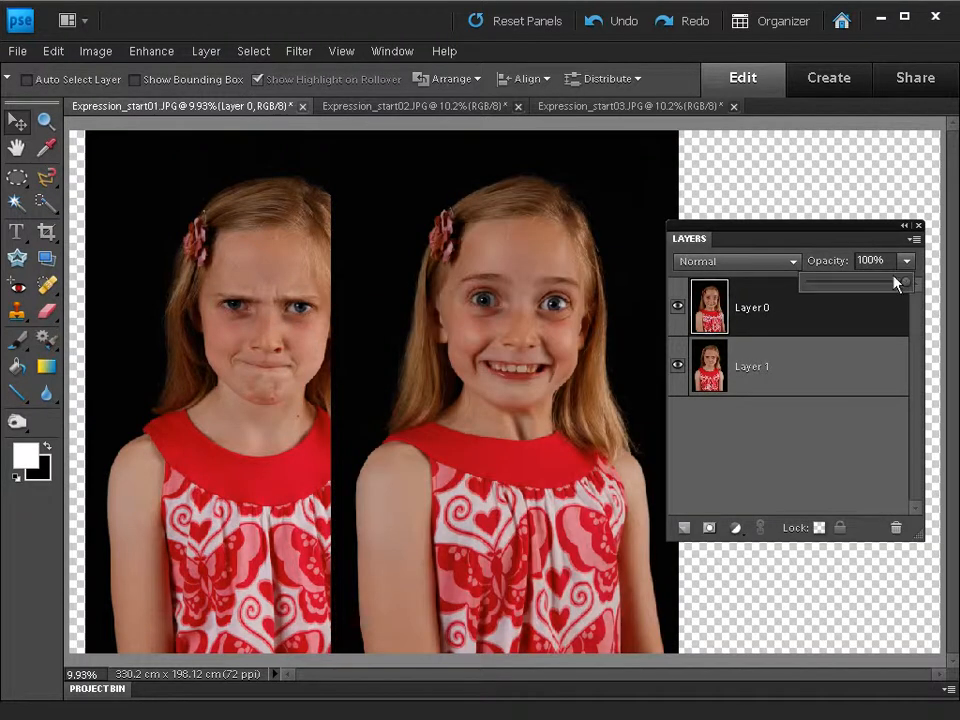
pyautogui.click(838, 235)
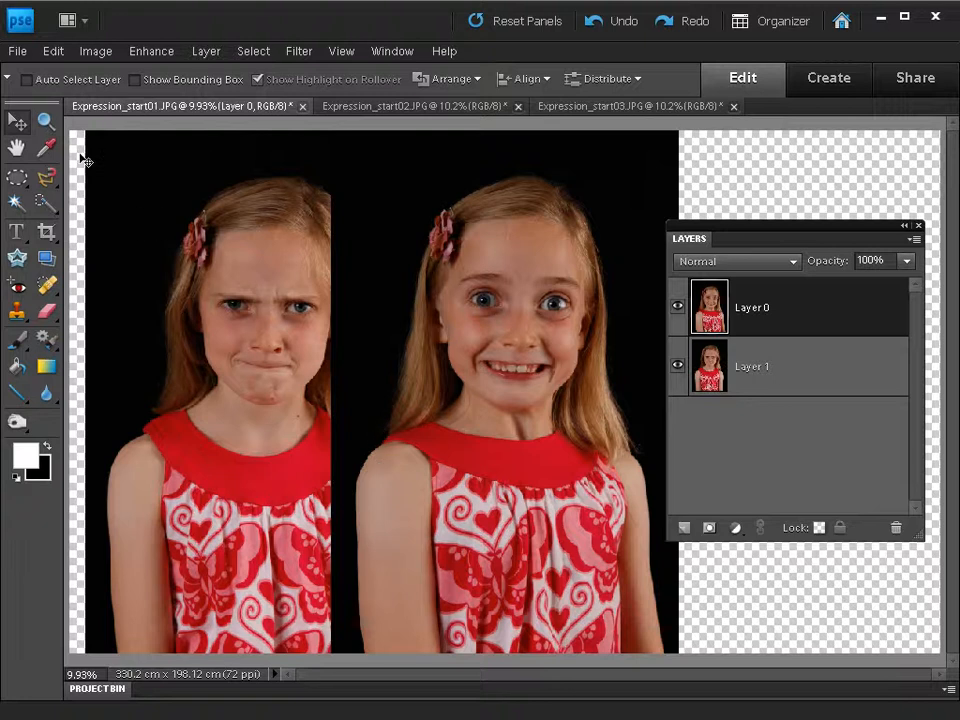
# Select the black area between Layer 0's straight left edge and the smiling girl's arm and shoulder with the Magnetic Lasso
pyautogui.click(45, 121)
pyautogui.click(355, 517)
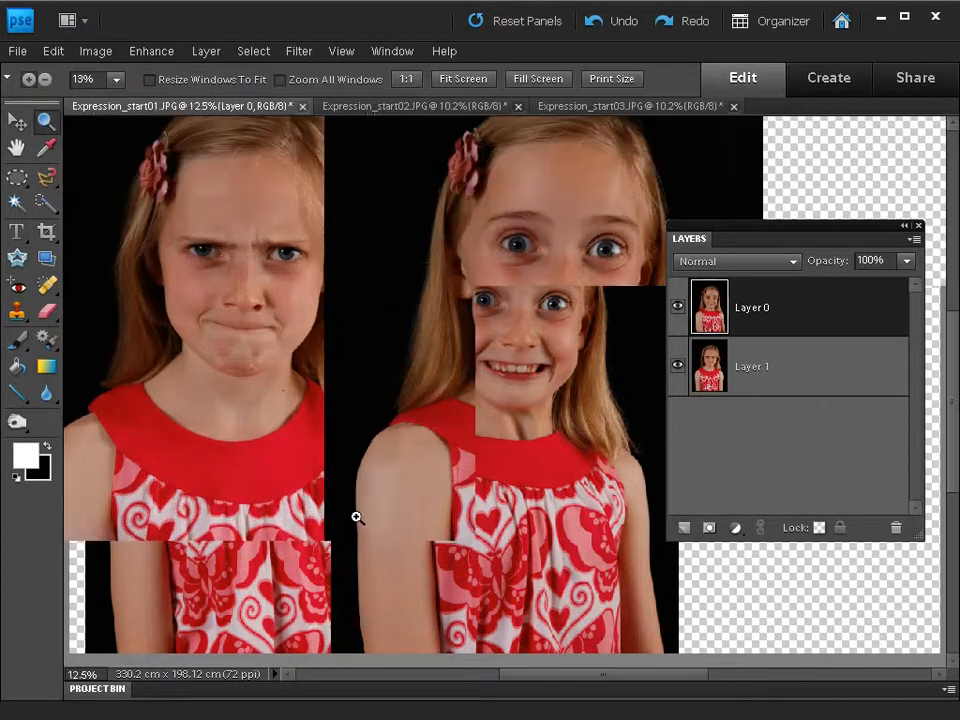
pyautogui.moveTo(386, 564); pyautogui.dragTo(421, 510)
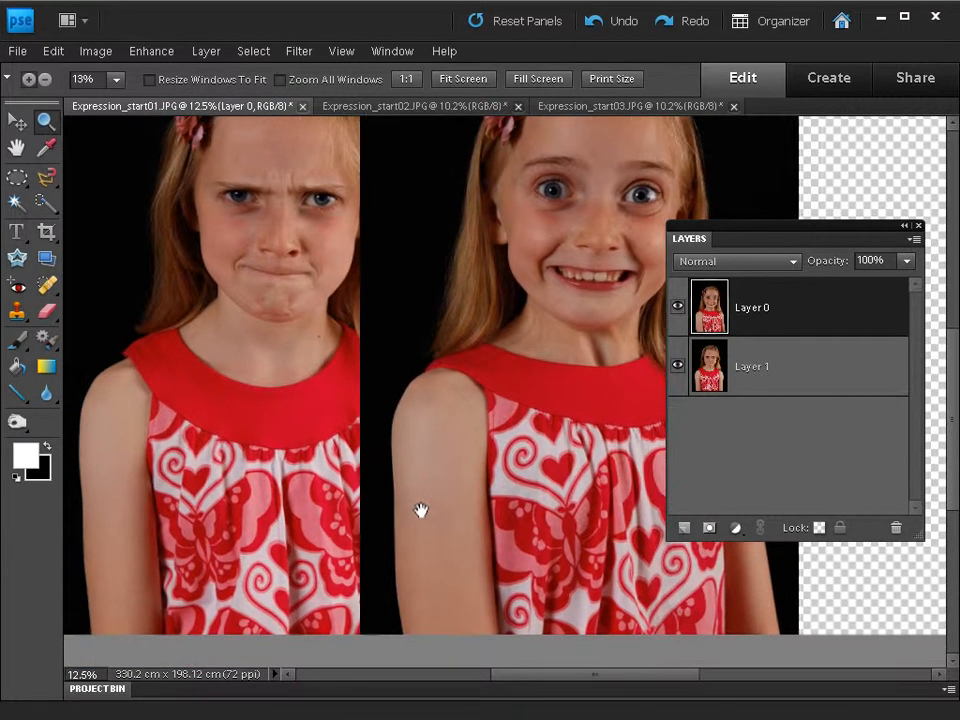
pyautogui.click(47, 180)
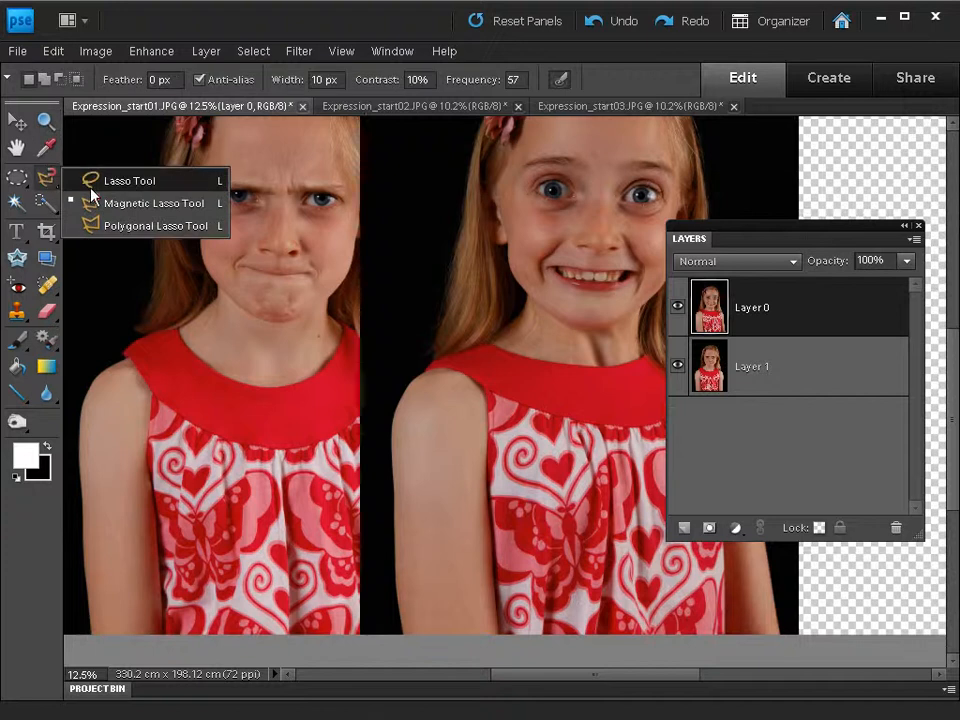
pyautogui.click(155, 207)
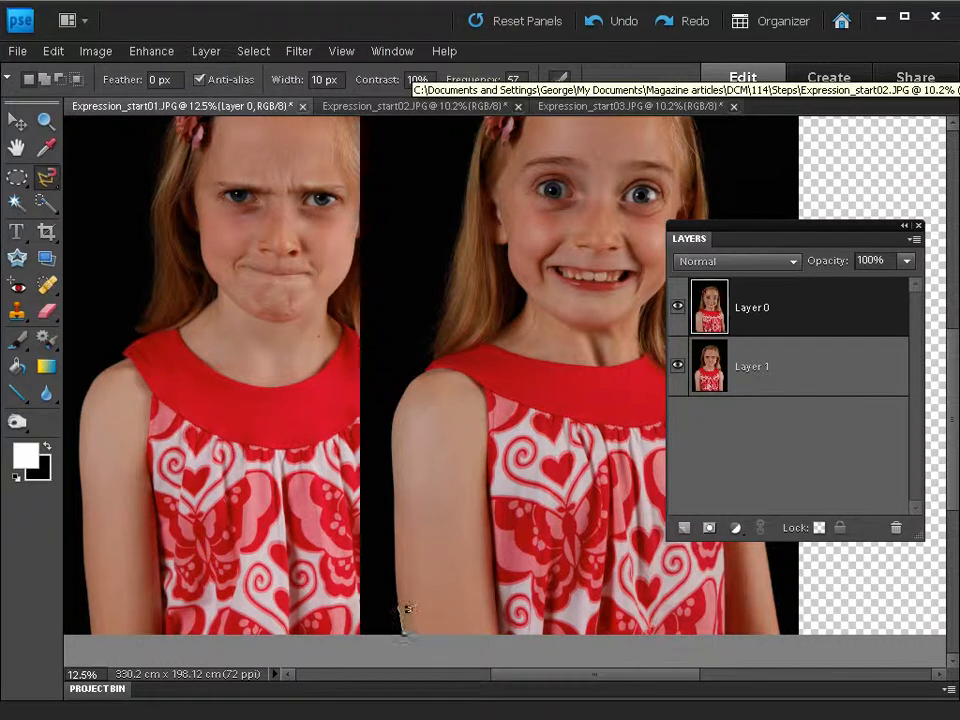
pyautogui.click(403, 630)
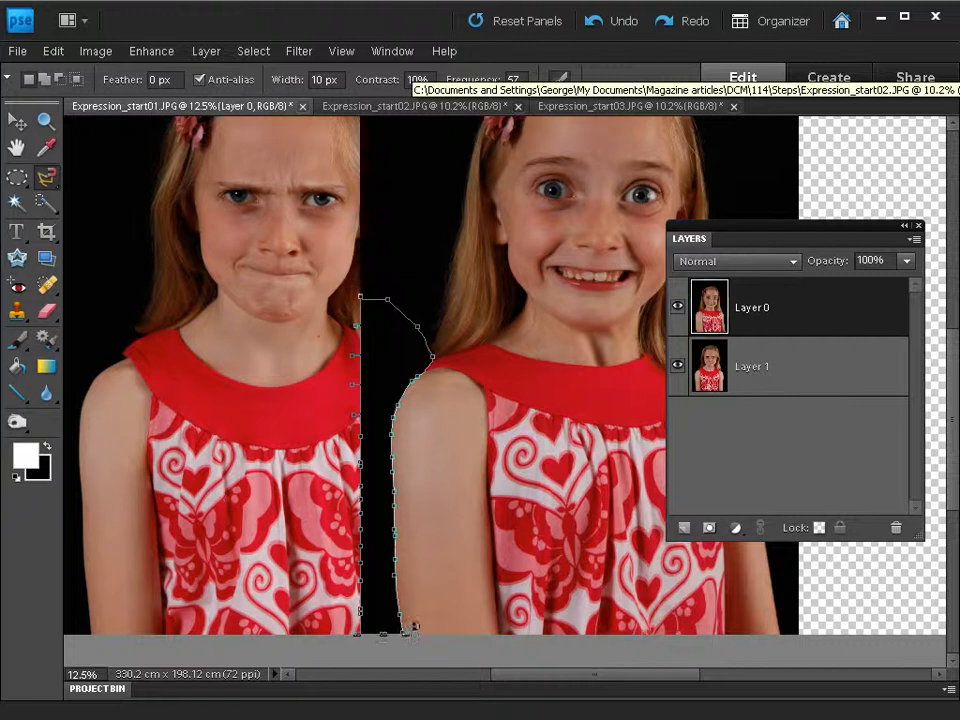
pyautogui.click(412, 622)
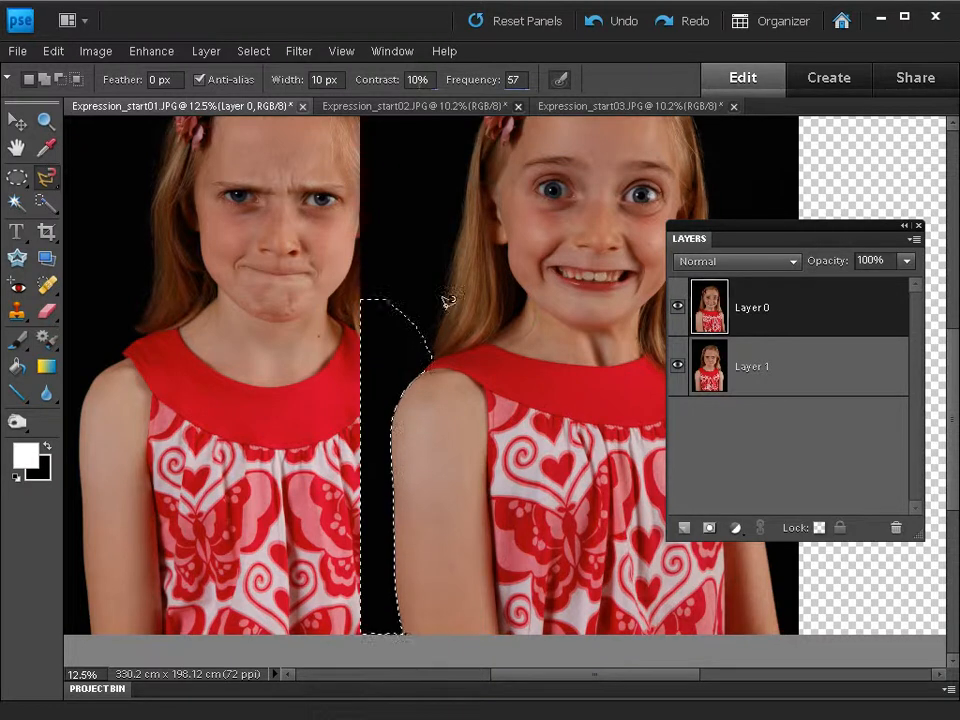
# Mask Layer 0 with the inverted selection and inspect the layer mask on its own
pyautogui.click(253, 51)
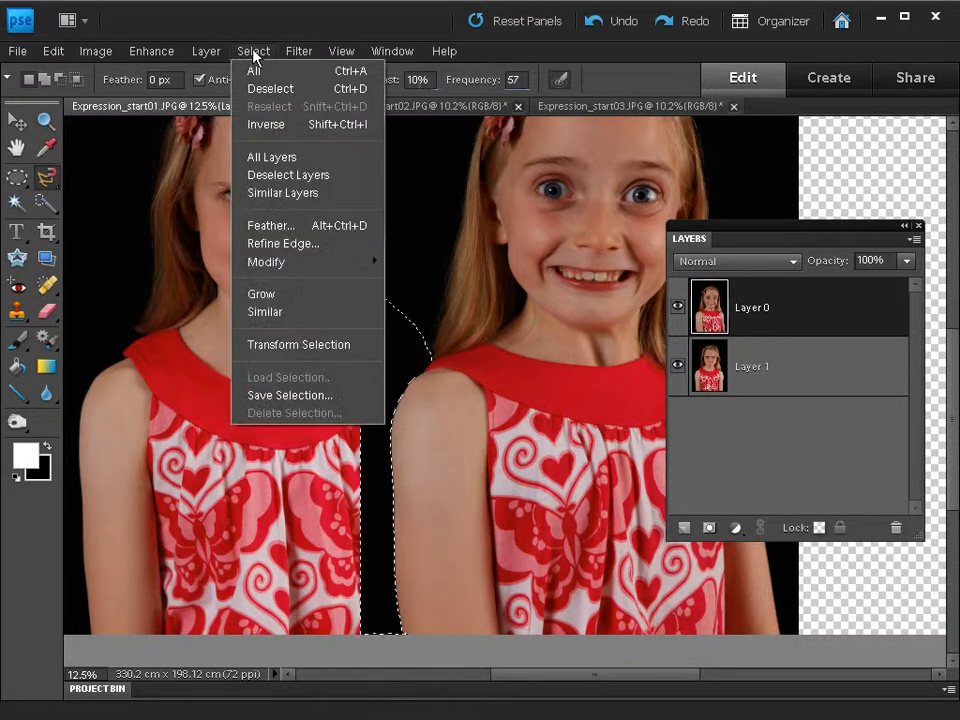
pyautogui.click(263, 124)
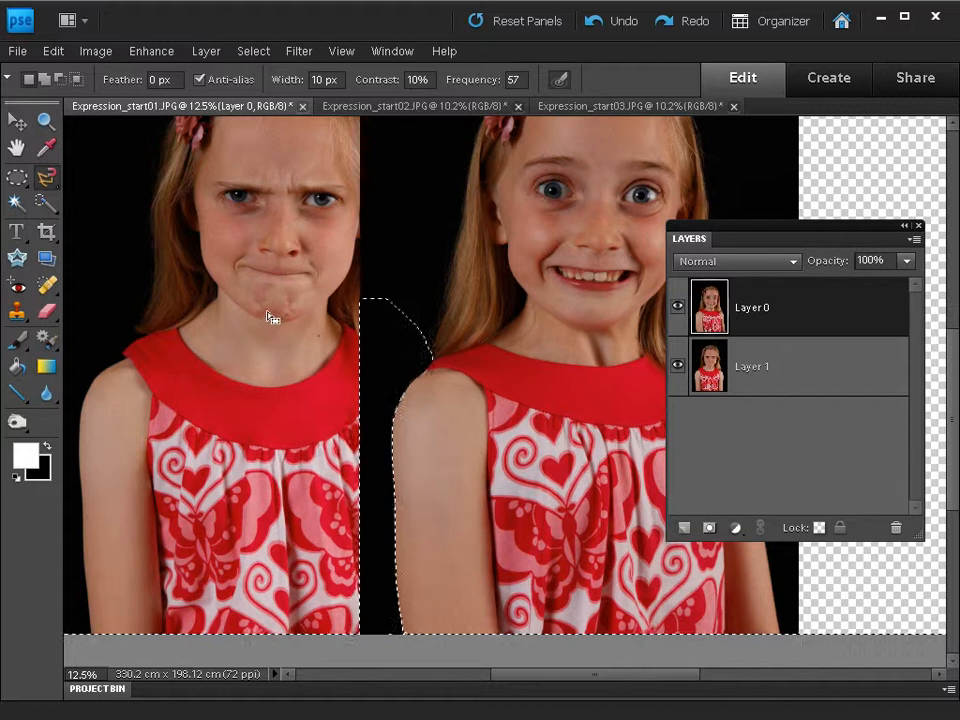
pyautogui.click(709, 528)
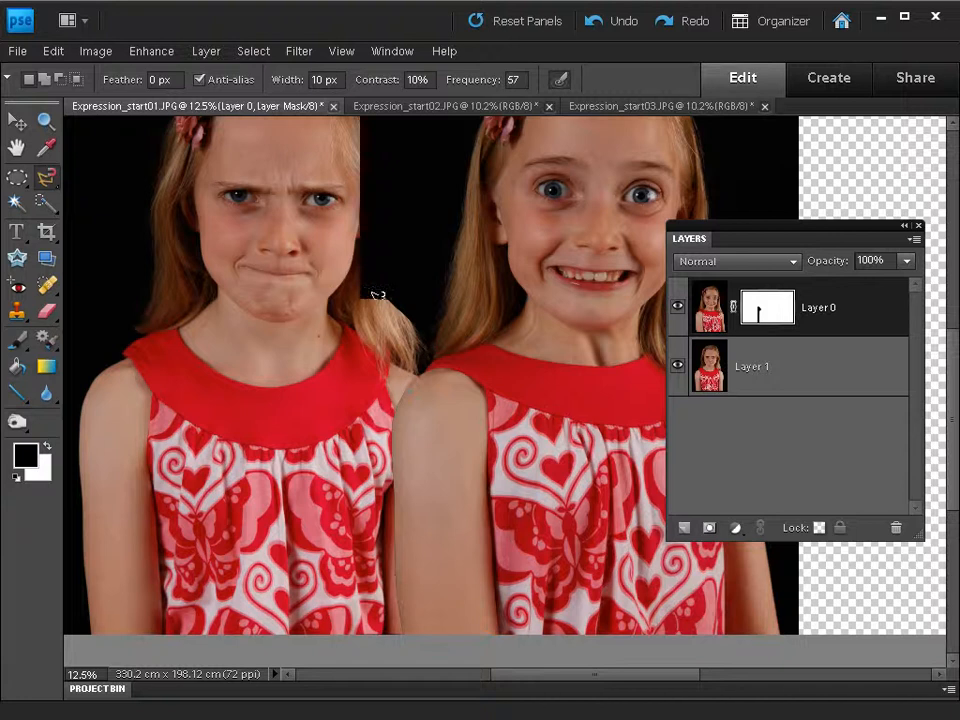
pyautogui.keyDown('alt'); pyautogui.click(765, 310); pyautogui.keyUp('alt')
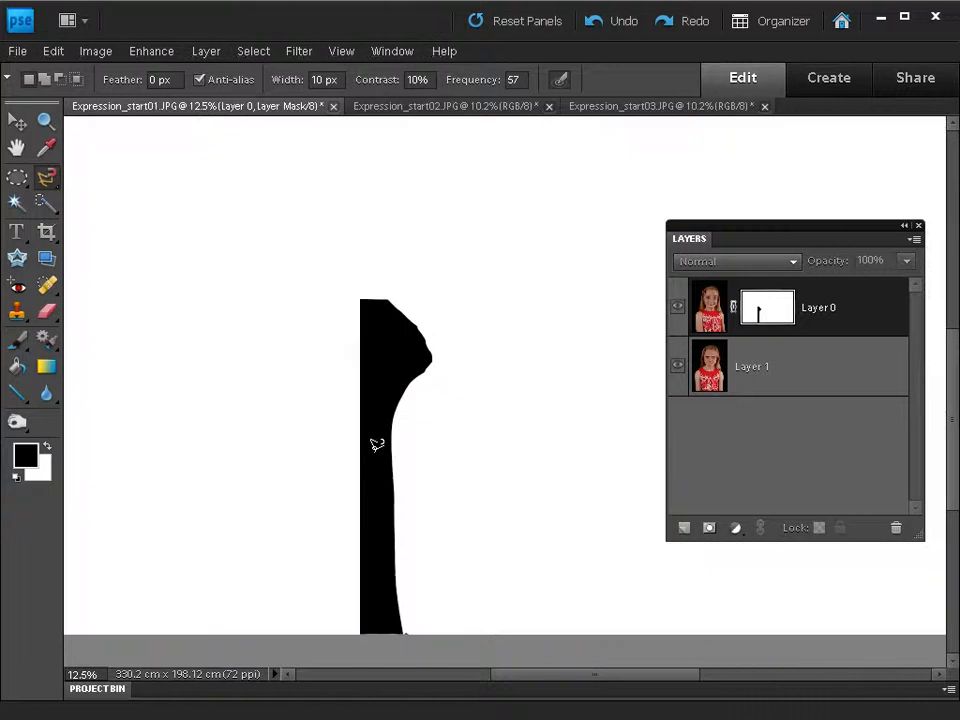
pyautogui.click(709, 310)
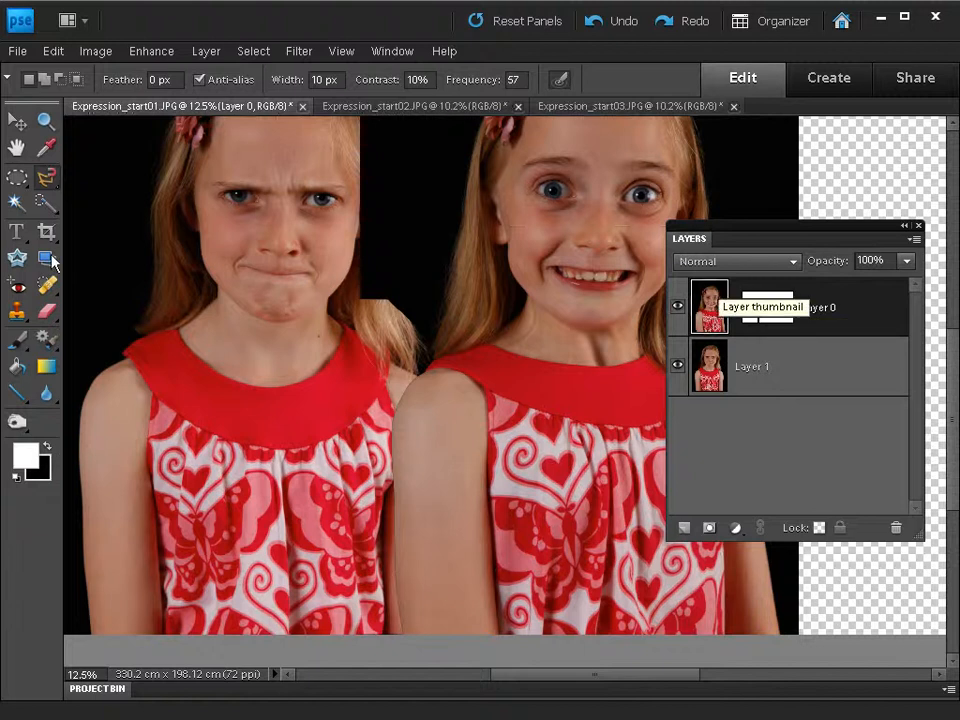
# Paint black on Layer 0's mask with the soft 300 px brush at 100% opacity to reveal the frowning girl's cut-off hair
pyautogui.click(16, 342)
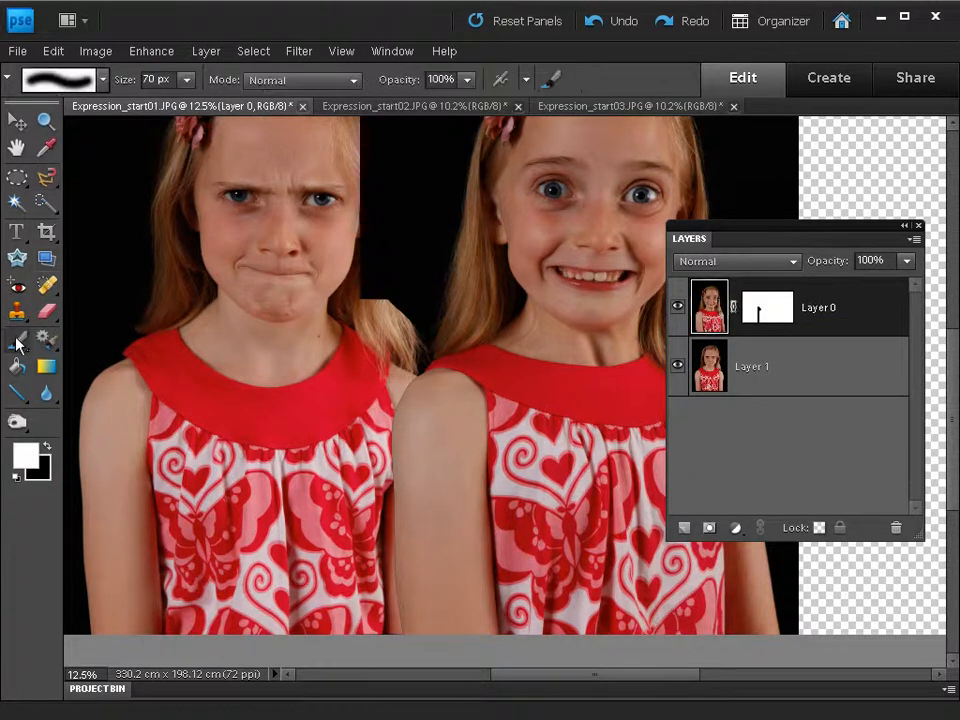
pyautogui.click(45, 78)
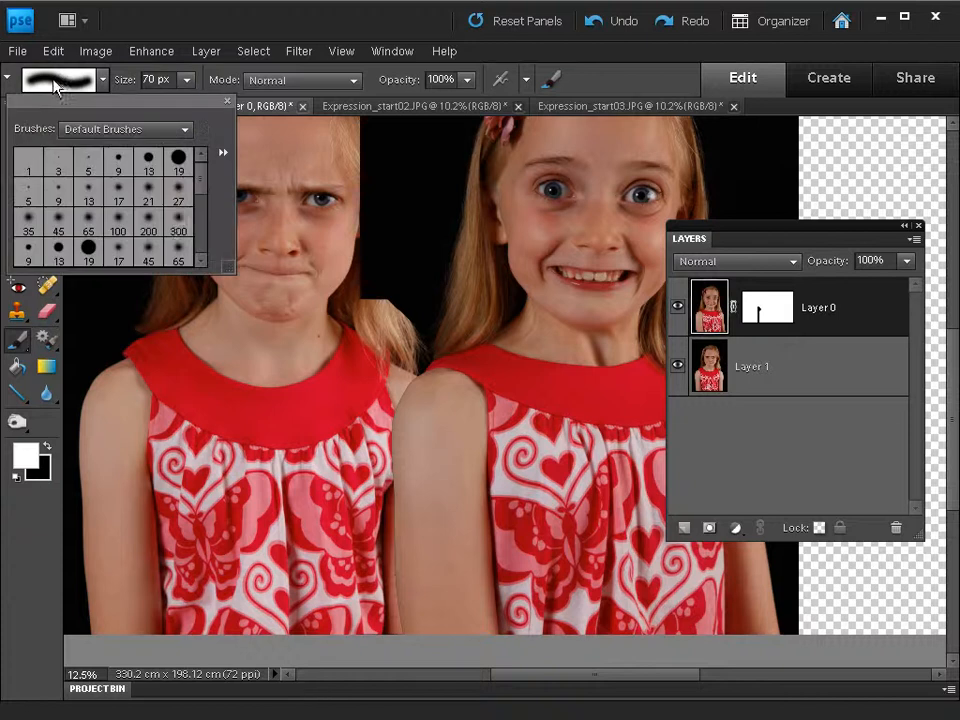
pyautogui.click(179, 228)
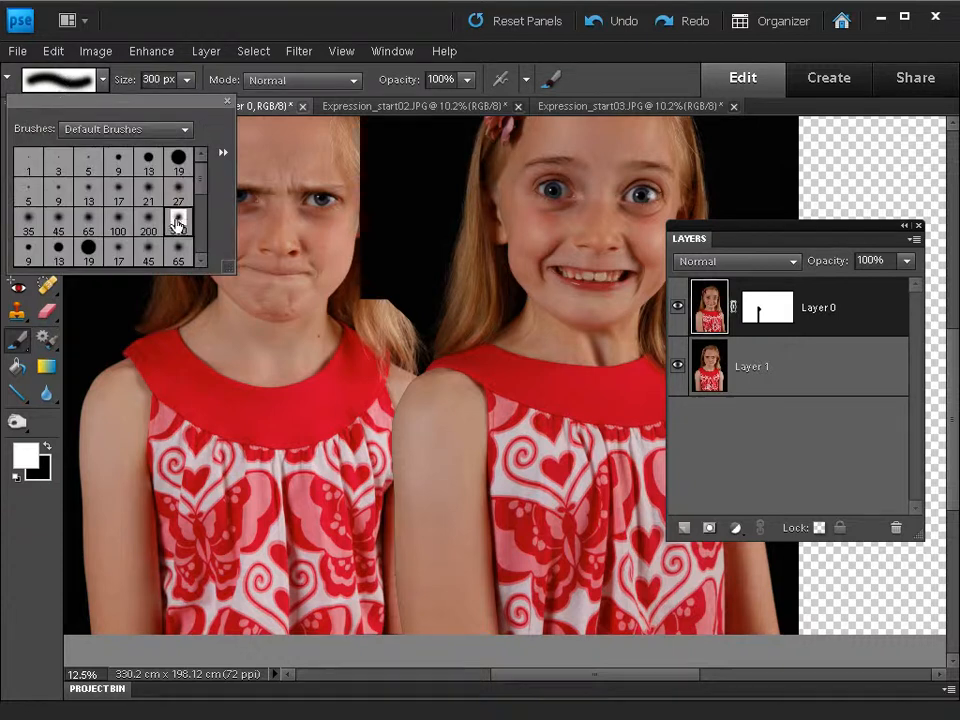
pyautogui.click(381, 86)
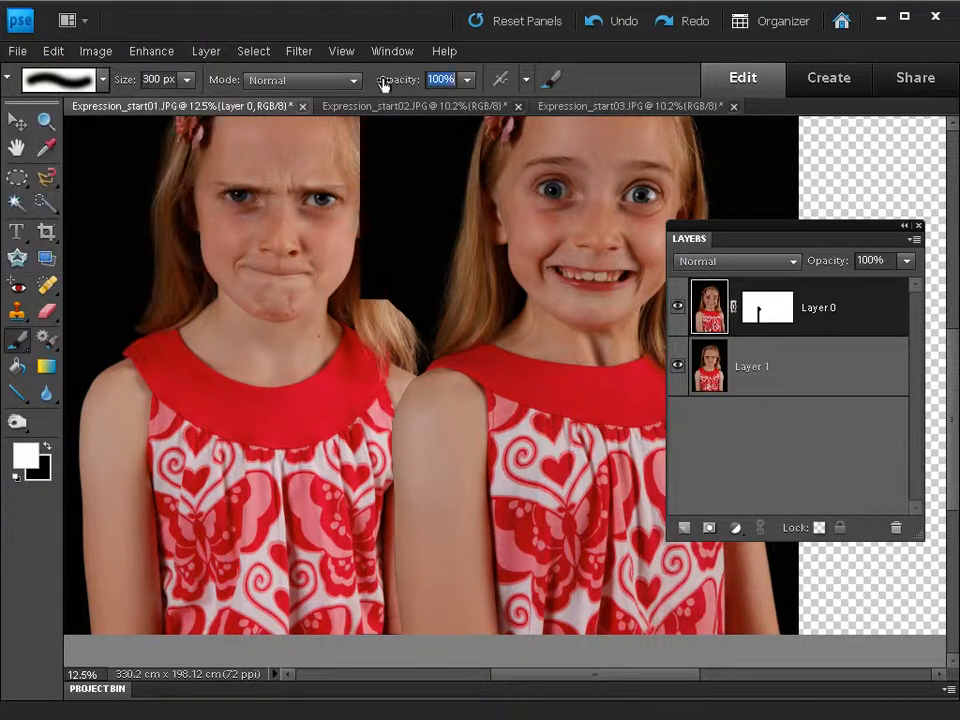
pyautogui.click(745, 312)
pyautogui.press('x')
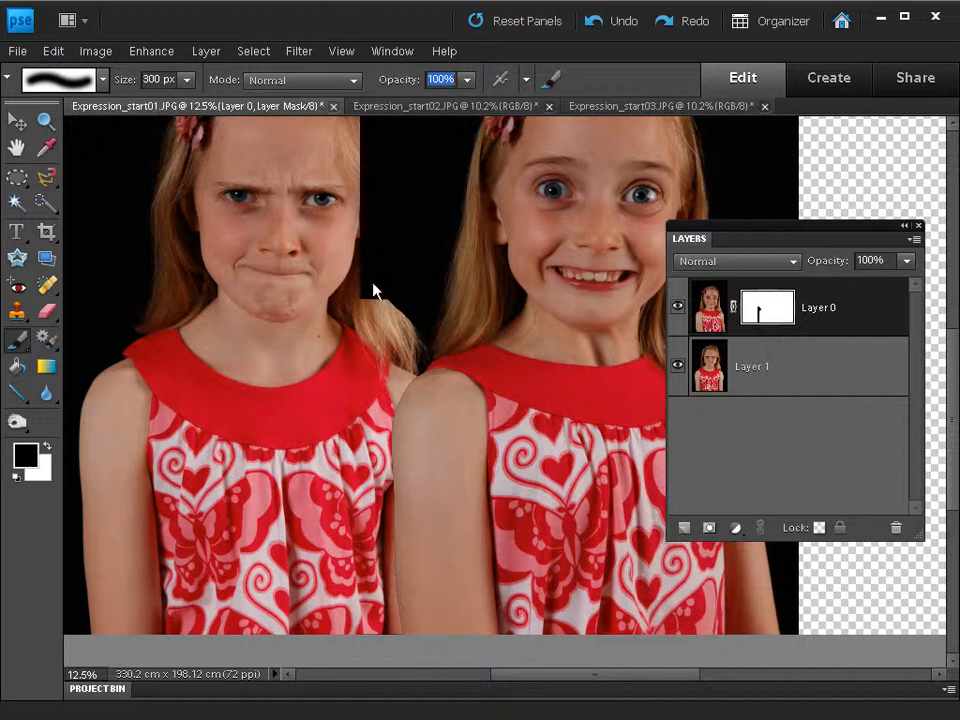
pyautogui.moveTo(362, 299)
pyautogui.mouseDown()
pyautogui.moveTo(373, 278)
pyautogui.moveTo(357, 240)
pyautogui.moveTo(364, 212)
pyautogui.mouseUp()
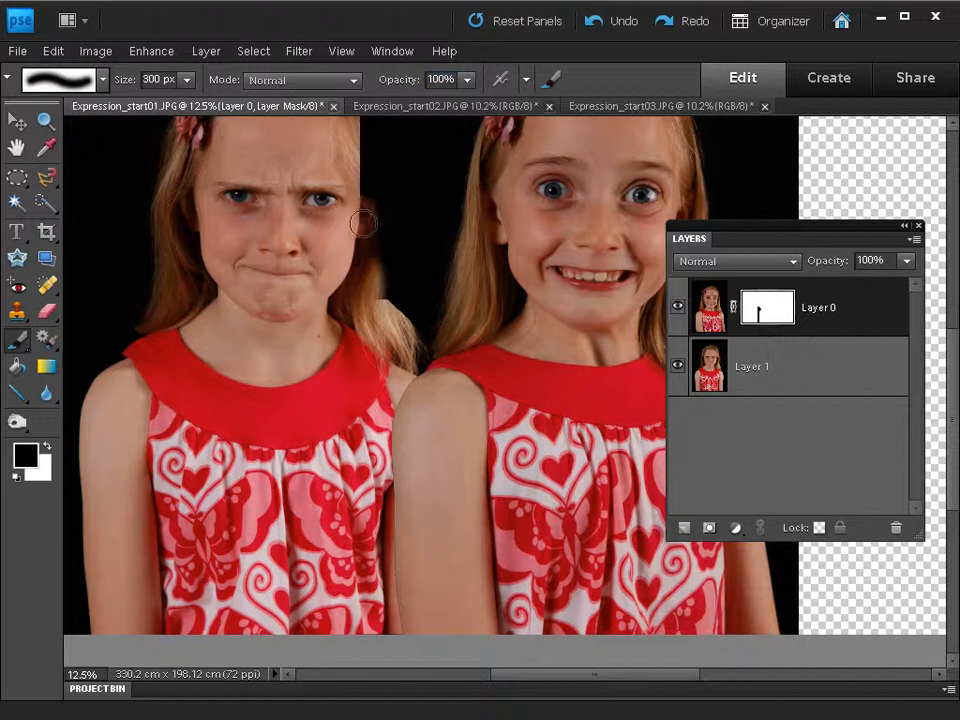
pyautogui.moveTo(423, 267)
pyautogui.mouseDown()
pyautogui.moveTo(362, 208)
pyautogui.moveTo(377, 180)
pyautogui.moveTo(357, 120)
pyautogui.moveTo(390, 180)
pyautogui.moveTo(395, 245)
pyautogui.mouseUp()
# Reduce the brush to 50 px and clean up Layer 0's mask along the outer edge of the smiling girl's arm
pyautogui.hotkey('ctrl', '=')
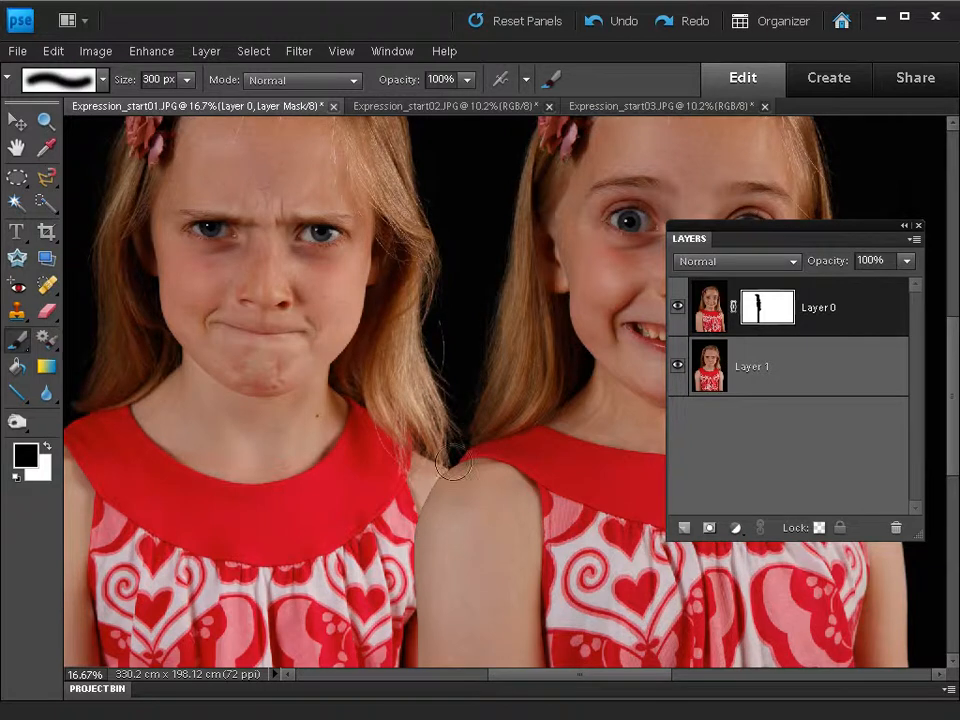
pyautogui.hotkey('ctrl', '=')
pyautogui.hotkey('ctrl', '=')
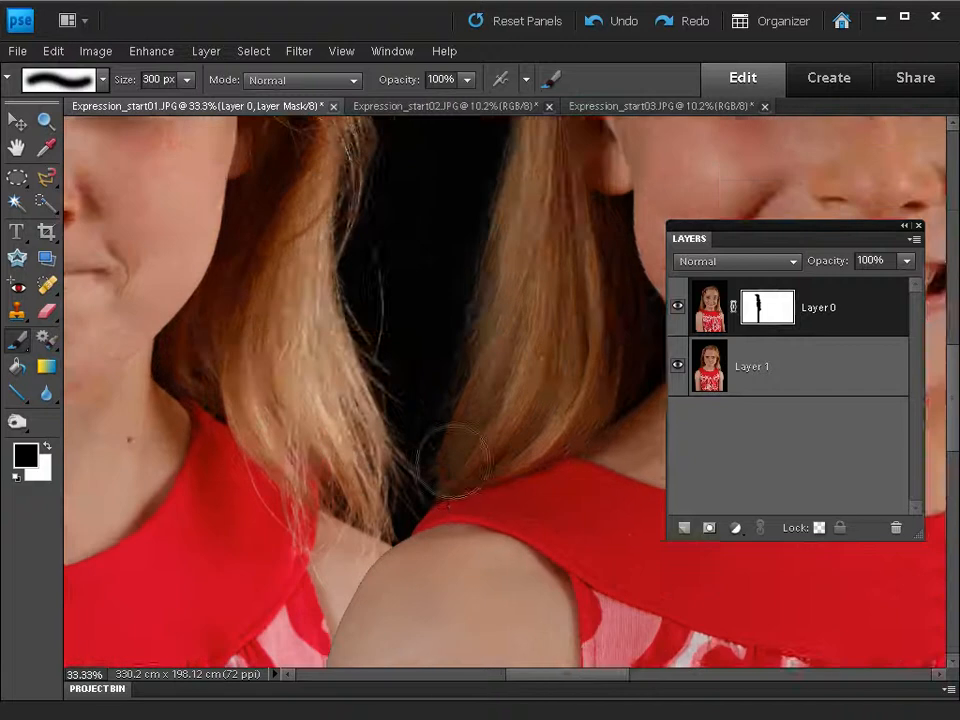
pyautogui.moveTo(452, 488); pyautogui.dragTo(469, 161)
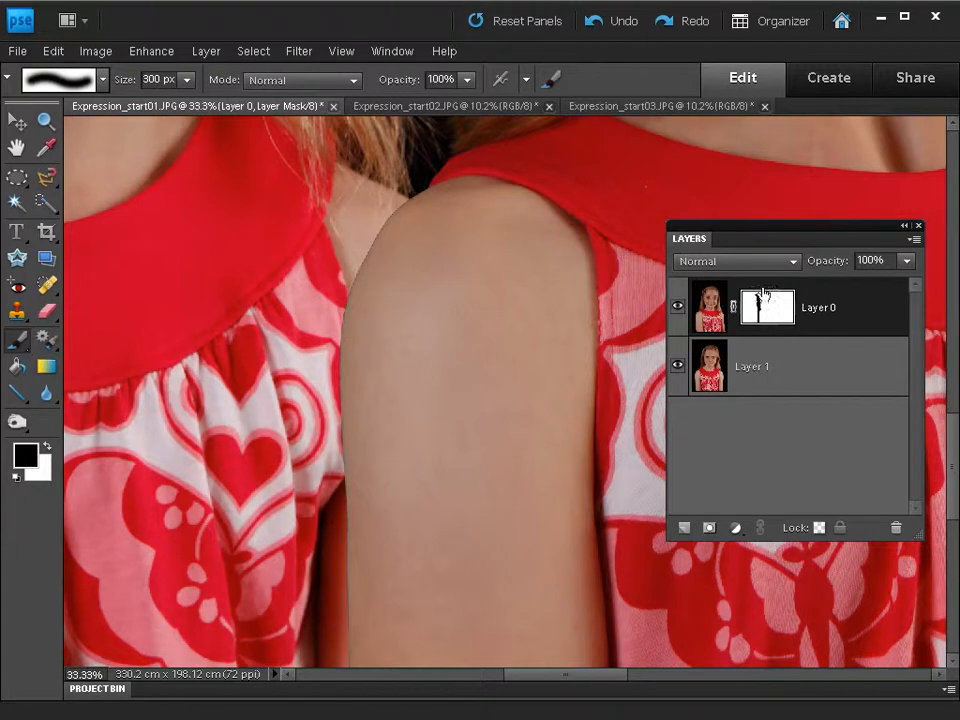
pyautogui.press('[')
pyautogui.press('[')
pyautogui.press('[')
pyautogui.press('[')
pyautogui.press('[')
pyautogui.press('[')
pyautogui.press('[')
pyautogui.press('[')
pyautogui.press('[')
pyautogui.press('[')
pyautogui.press('[')
pyautogui.press('[')
pyautogui.press('[')
pyautogui.press('[')
pyautogui.press('[')
pyautogui.press('[')
pyautogui.scroll(-3, 422, 520)
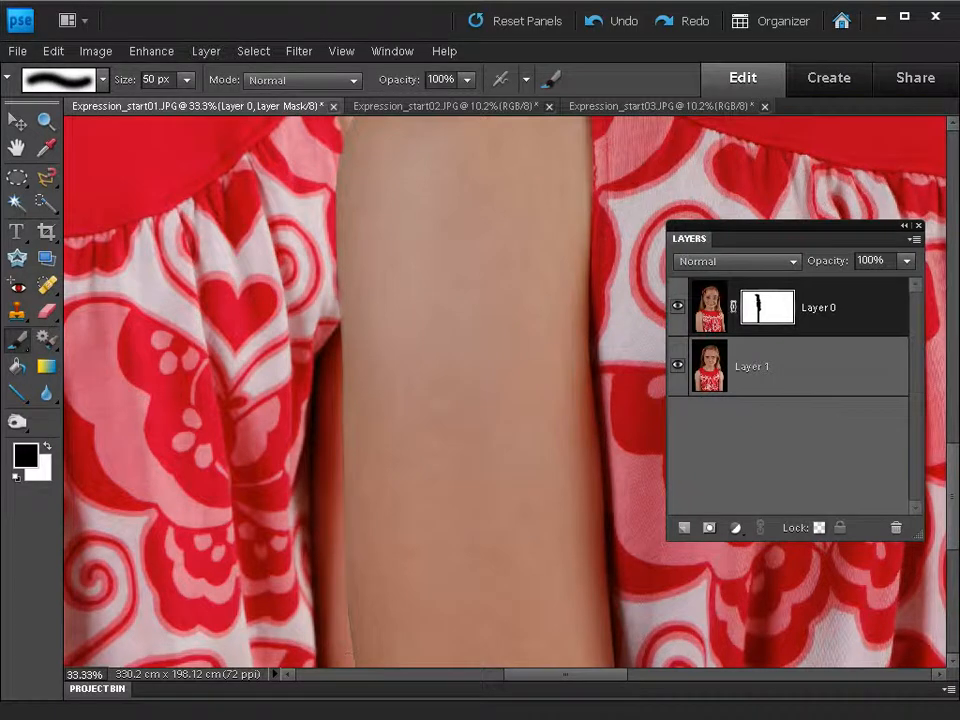
pyautogui.scroll(3, 437, 248)
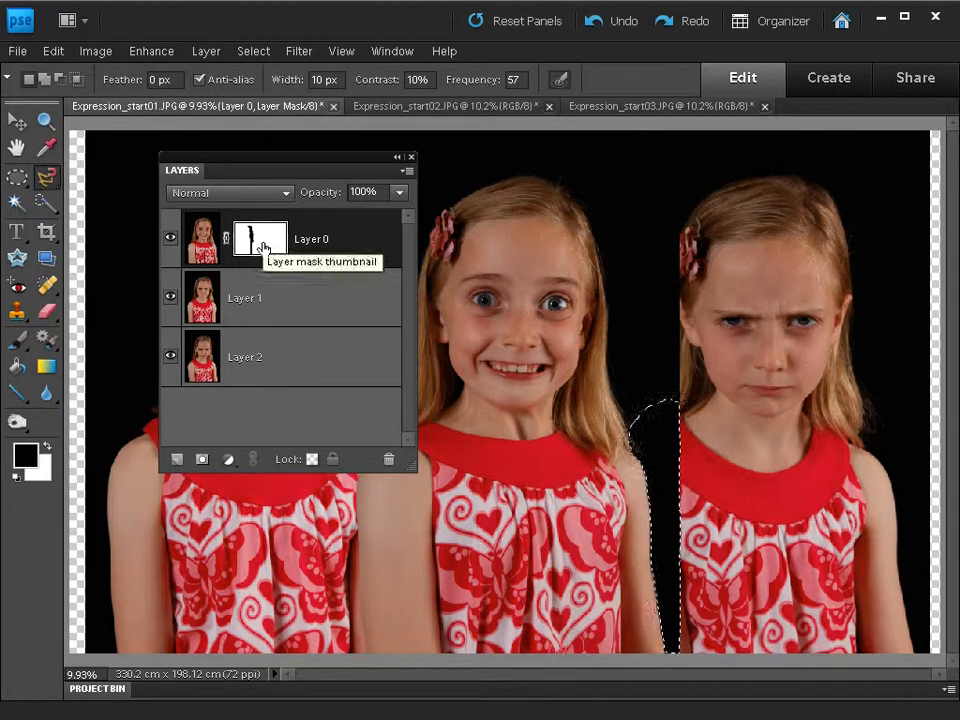
# Fill the selected area of Layer 0's mask with black at 100 percent opacity in Normal mode, and deselect
pyautogui.click(52, 50)
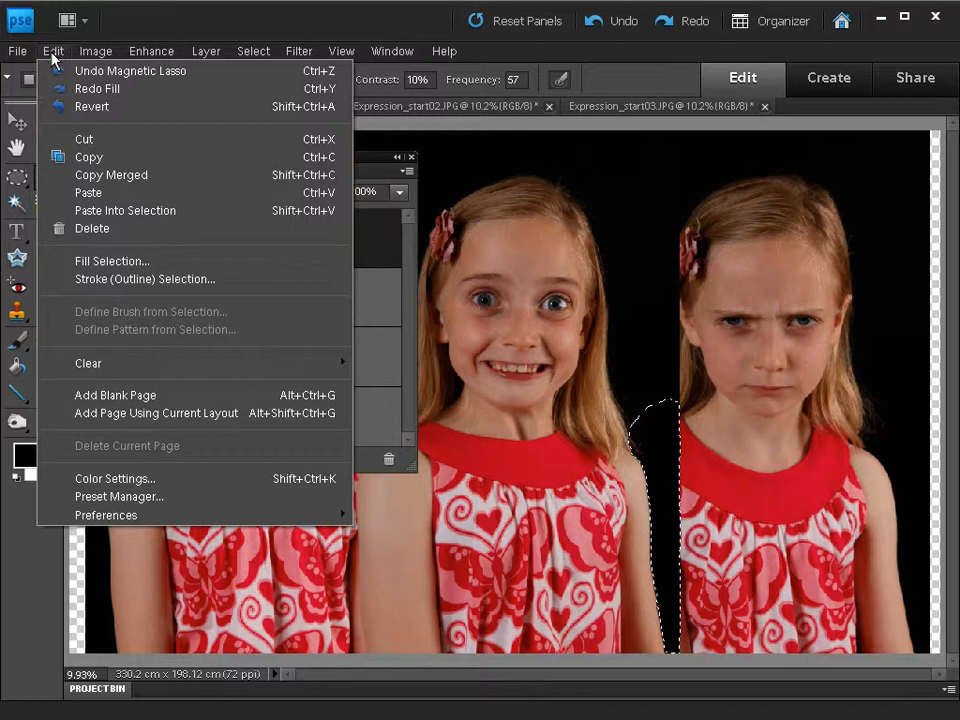
pyautogui.click(133, 262)
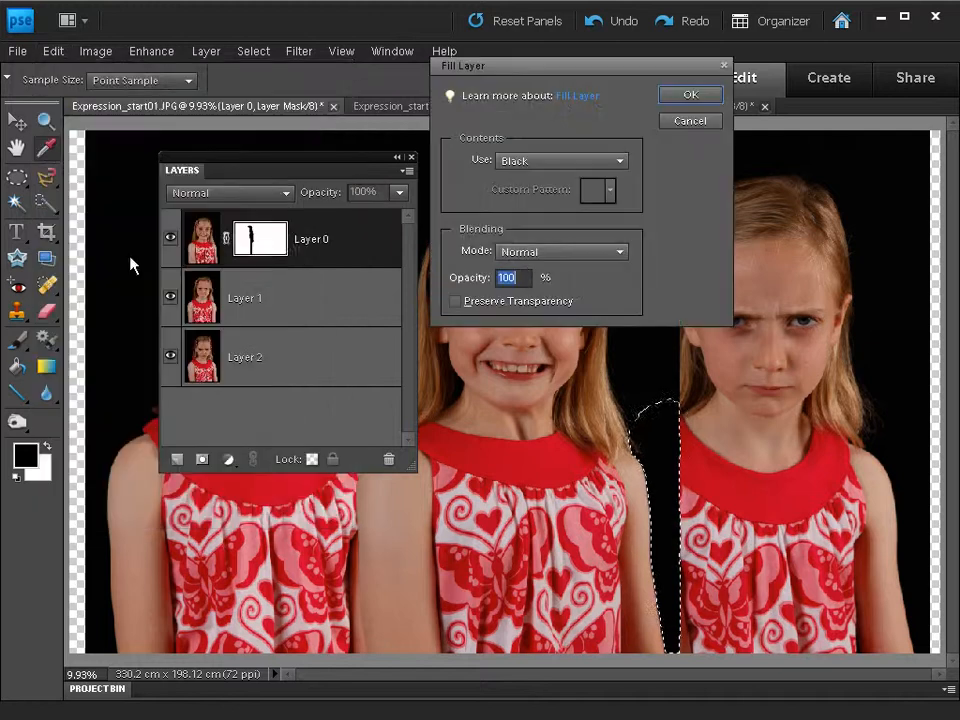
pyautogui.click(688, 95)
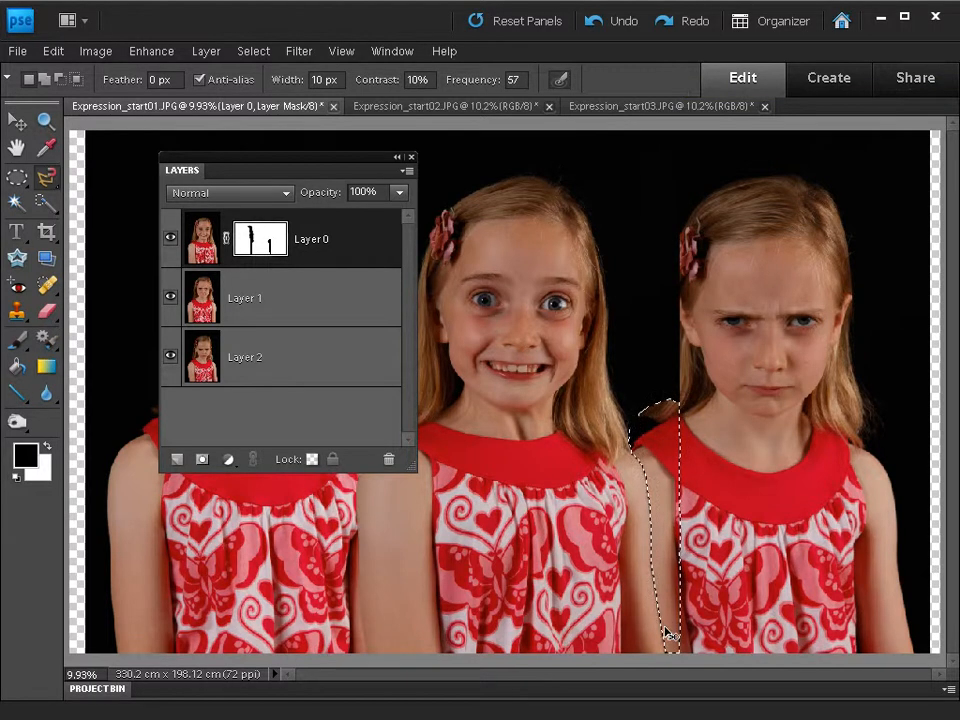
pyautogui.hotkey('ctrl', 'd')
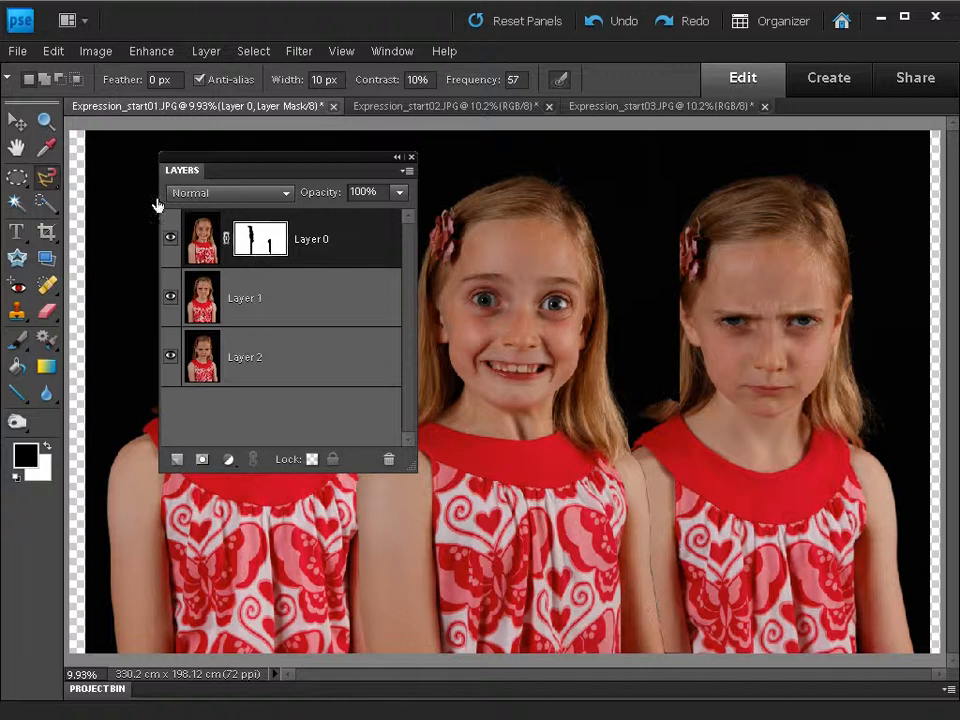
# Paint out the dark seam between the smiling girl's arm and the Layer 2 girl's arm on Layer 0's mask with an 80 px brush
pyautogui.click(16, 338)
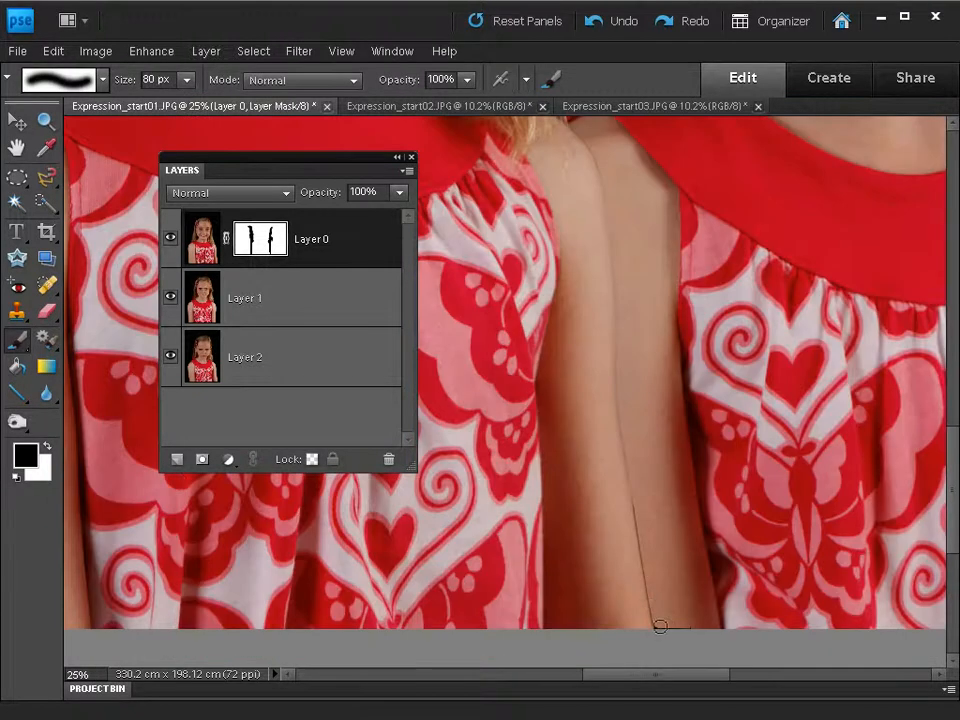
pyautogui.moveTo(656, 626); pyautogui.dragTo(632, 383)
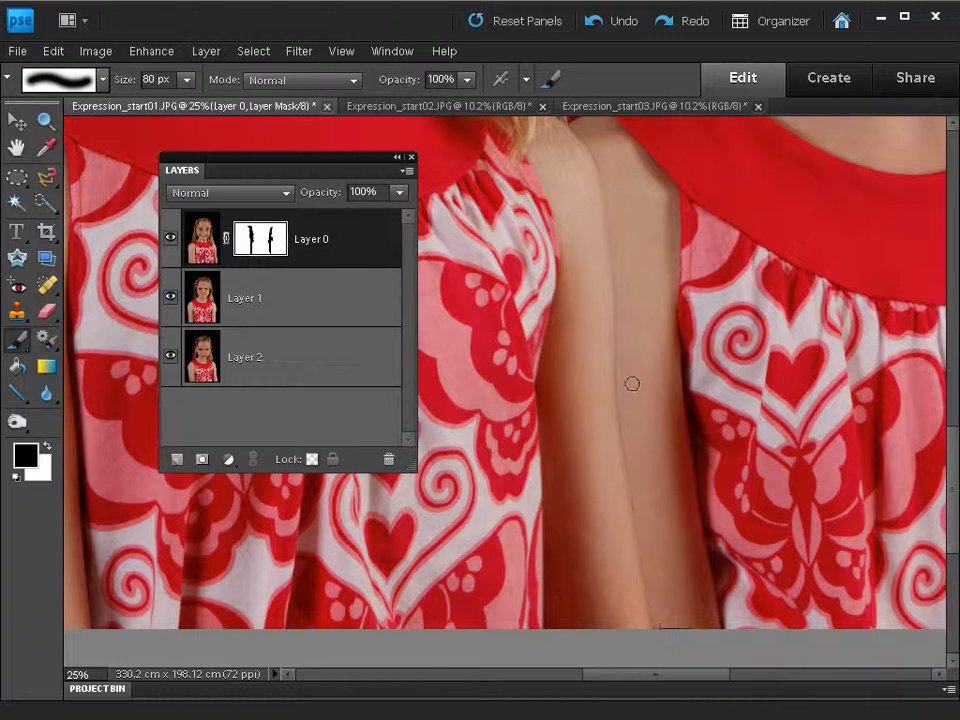
pyautogui.moveTo(613, 339)
pyautogui.mouseDown()
pyautogui.moveTo(627, 504)
pyautogui.moveTo(658, 603)
pyautogui.moveTo(653, 624)
pyautogui.mouseUp()
pyautogui.press('z')
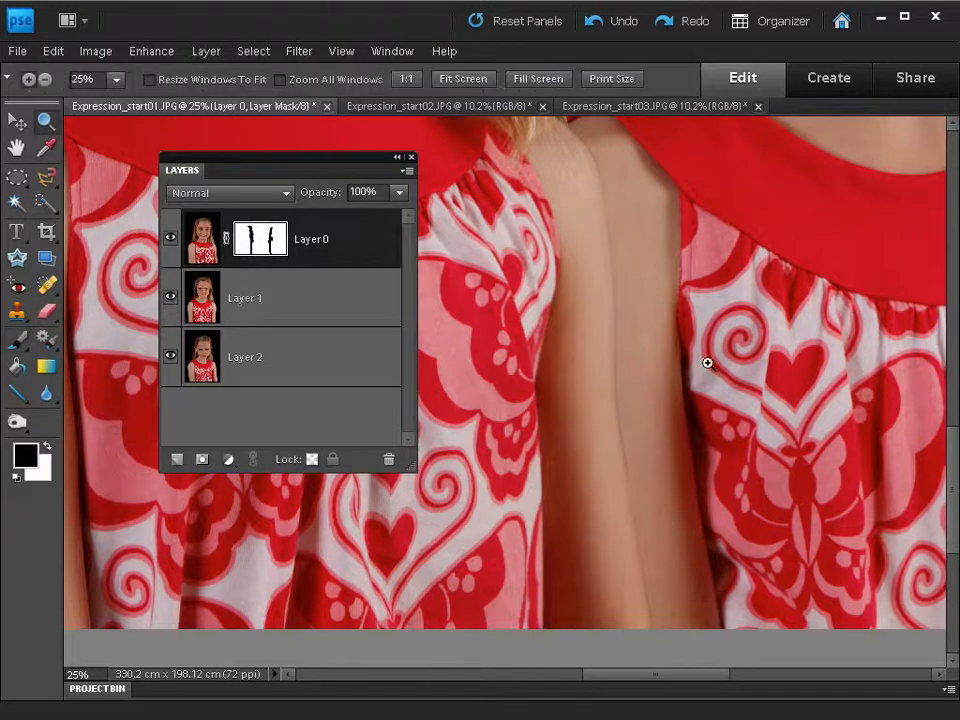
pyautogui.rightClick(704, 344)
pyautogui.click(733, 346)
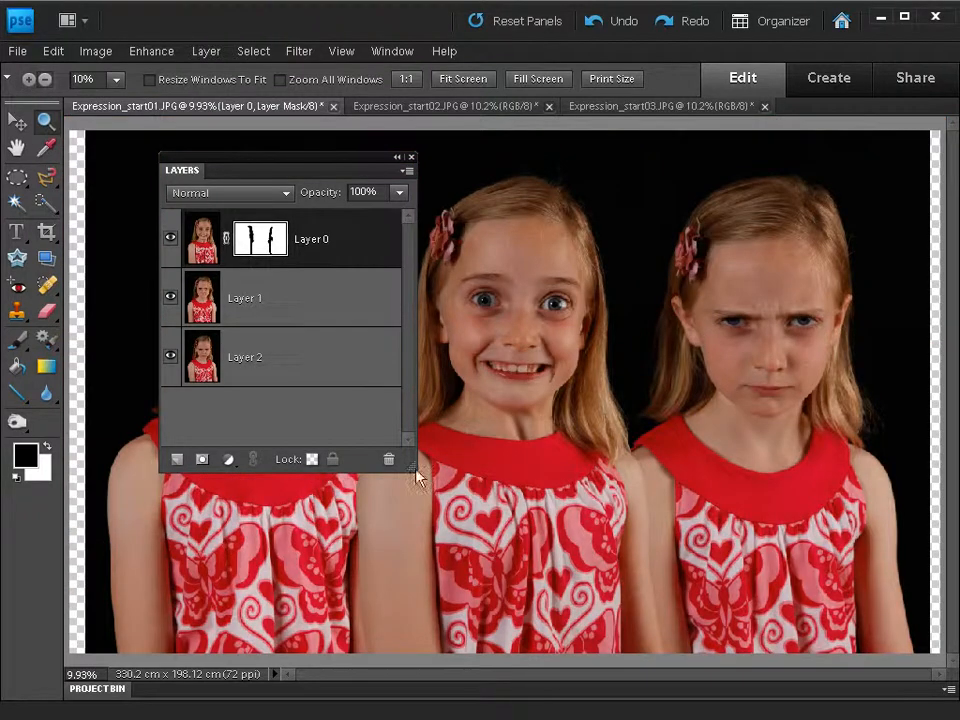
# Add a Hue/Saturation adjustment layer above Layer 0 and set its saturation to -100
pyautogui.moveTo(413, 472); pyautogui.dragTo(412, 402)
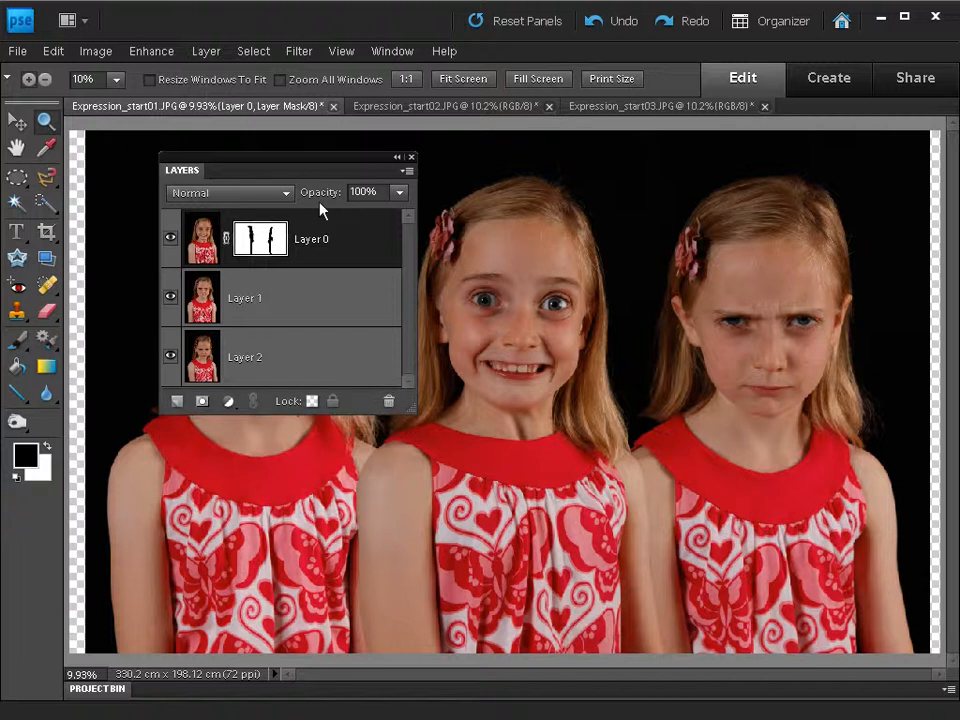
pyautogui.moveTo(295, 165); pyautogui.dragTo(242, 134)
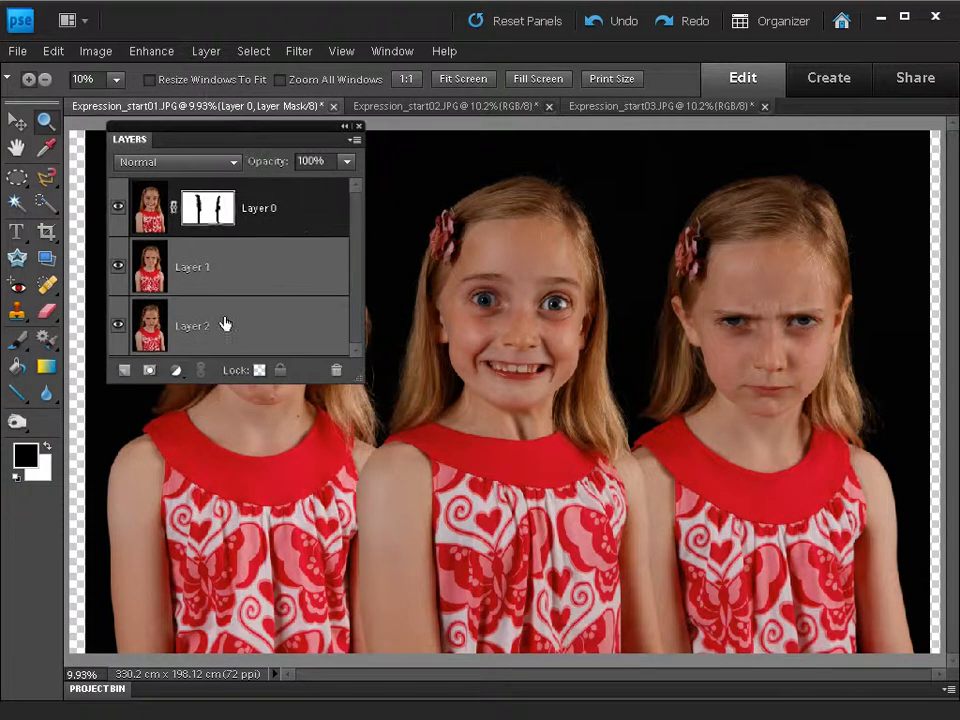
pyautogui.click(175, 370)
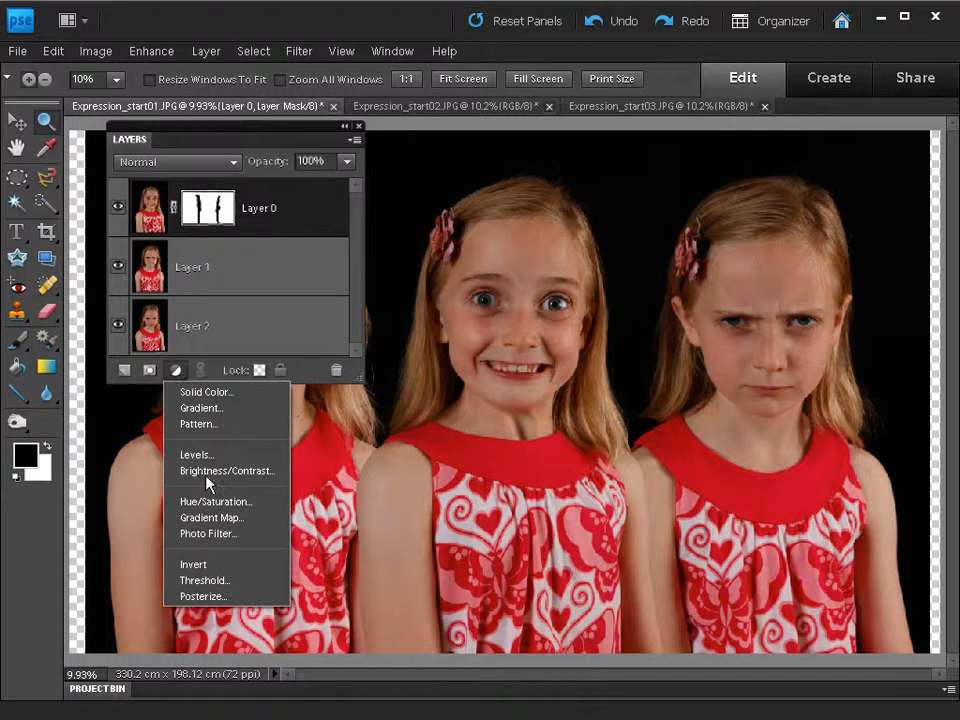
pyautogui.click(213, 502)
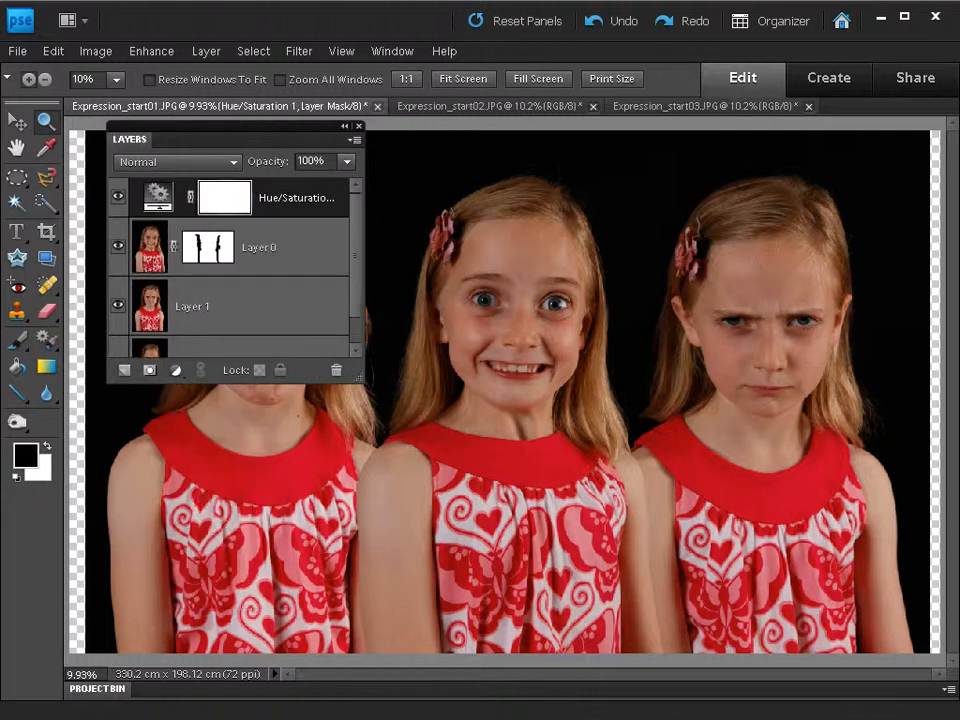
pyautogui.moveTo(381, 403); pyautogui.dragTo(180, 405)
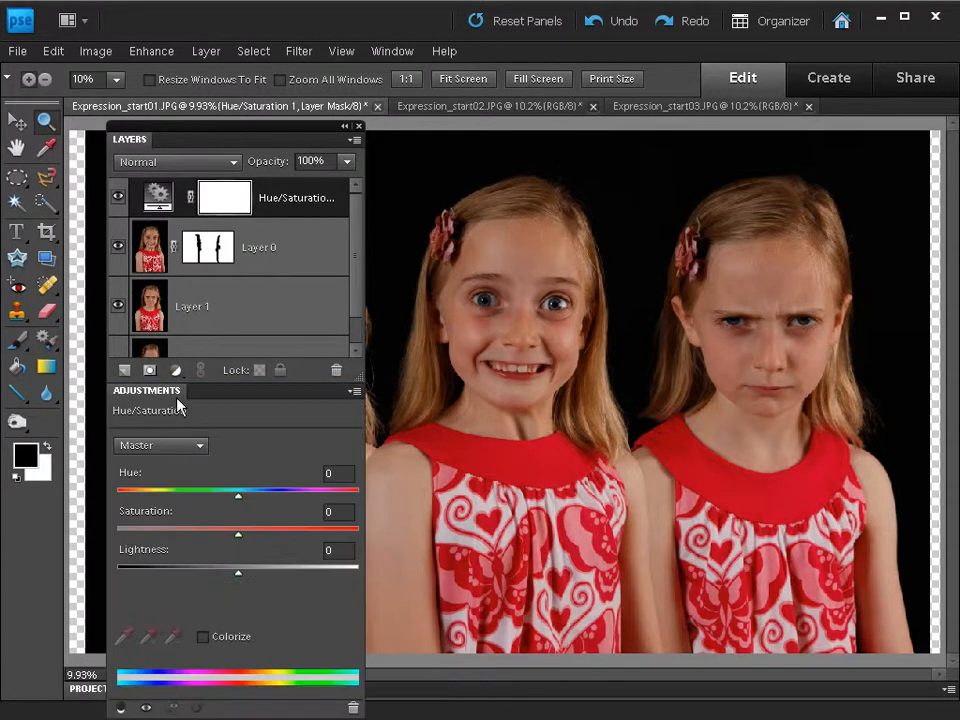
pyautogui.moveTo(237, 536); pyautogui.dragTo(92, 540)
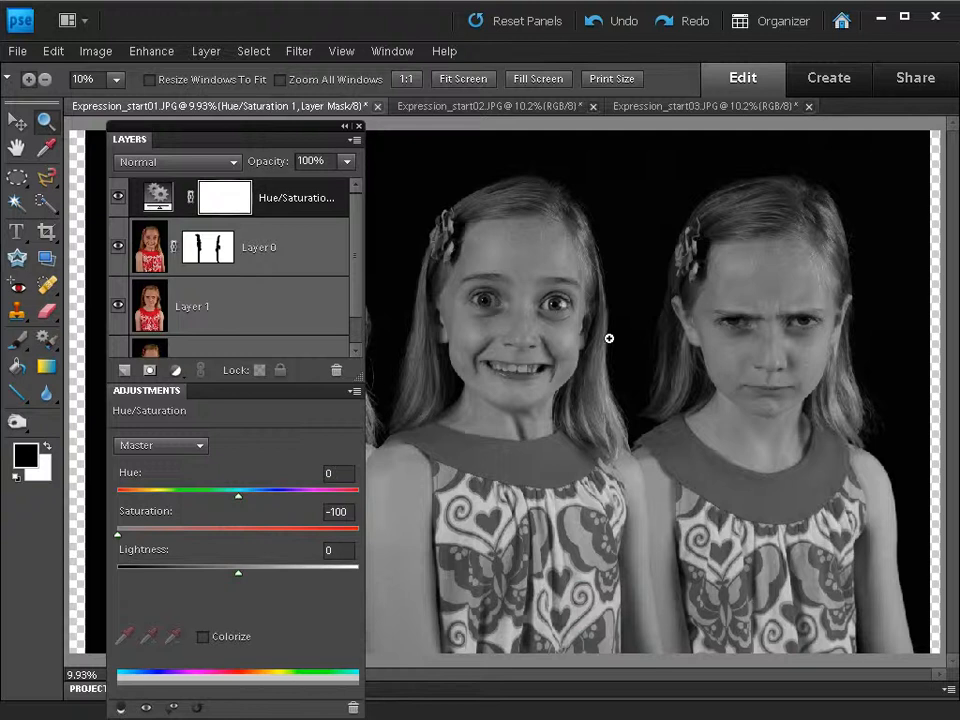
# Add a Levels adjustment layer with black input 22 and white input 190, and compare the image with and without it
pyautogui.click(176, 373)
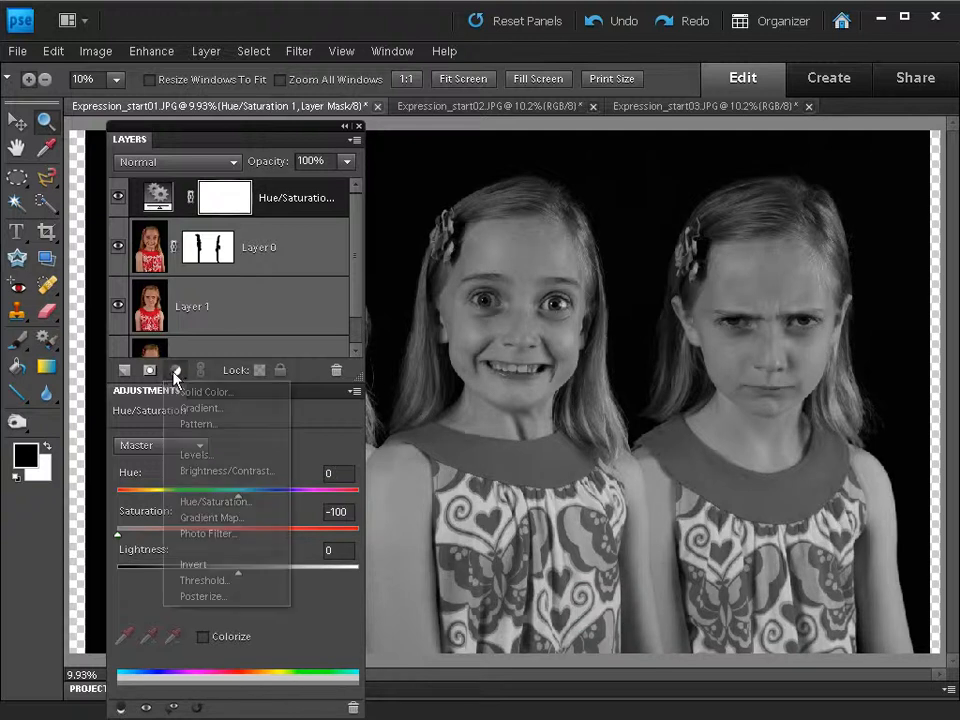
pyautogui.click(188, 455)
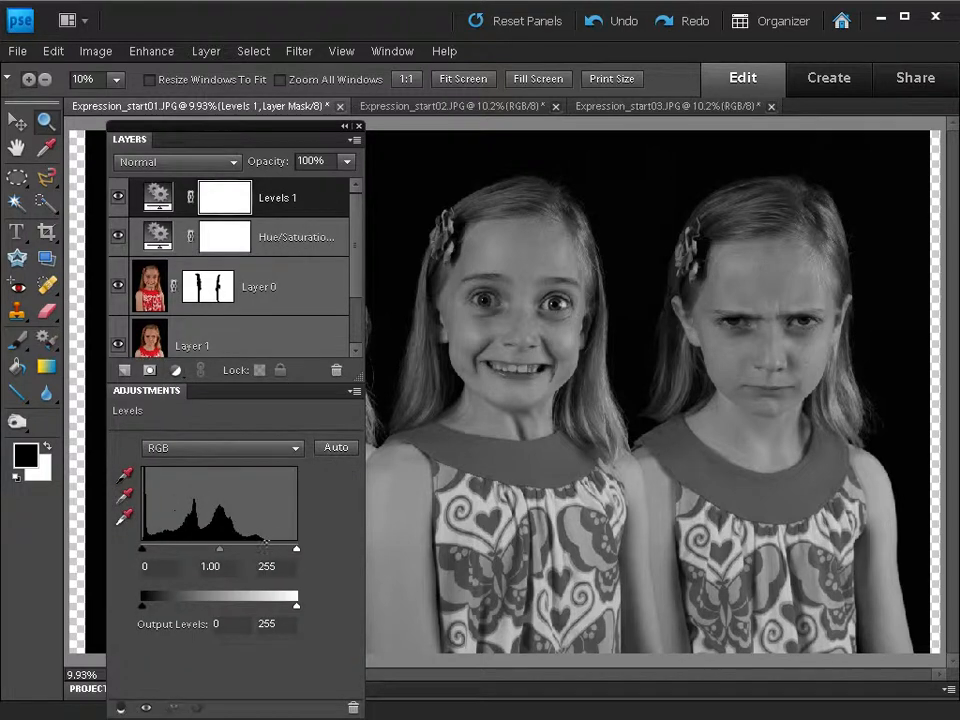
pyautogui.moveTo(296, 555); pyautogui.dragTo(258, 553)
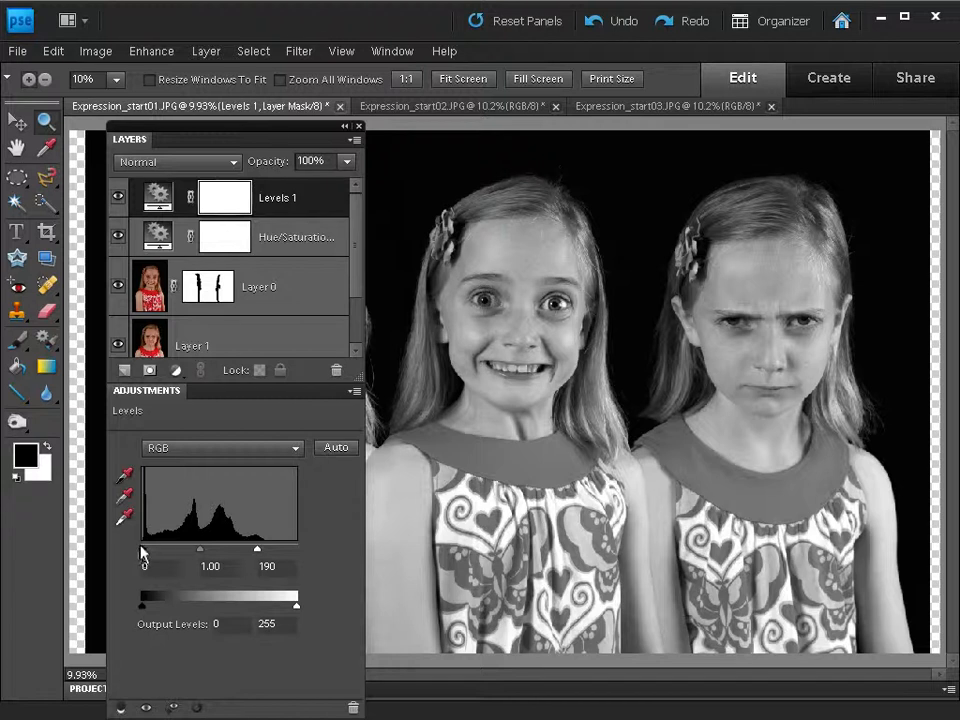
pyautogui.moveTo(143, 553); pyautogui.dragTo(156, 552)
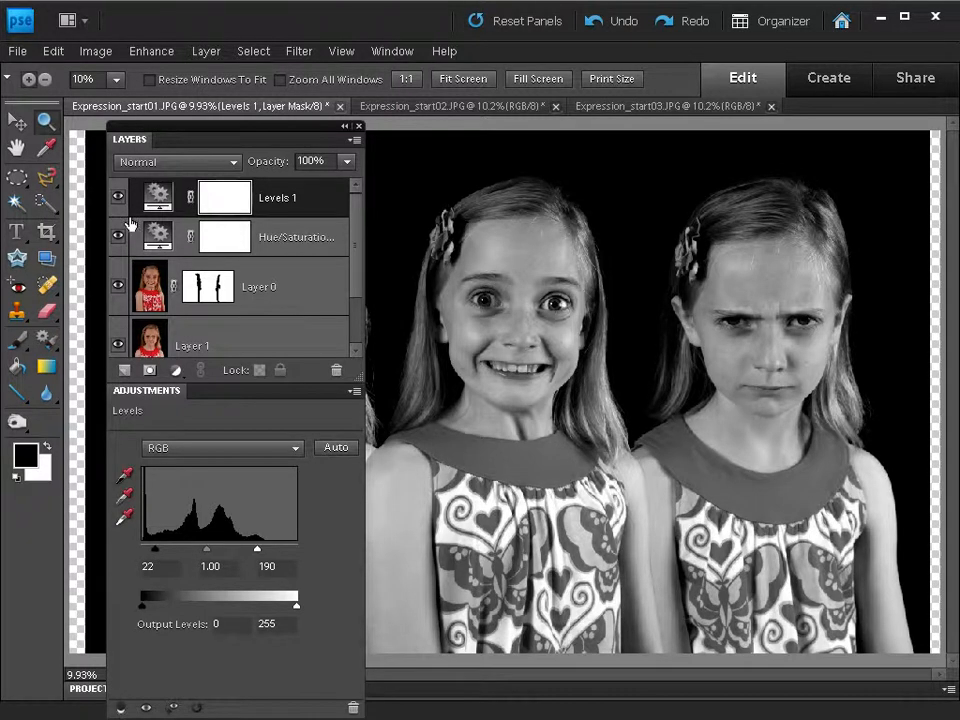
pyautogui.click(117, 200)
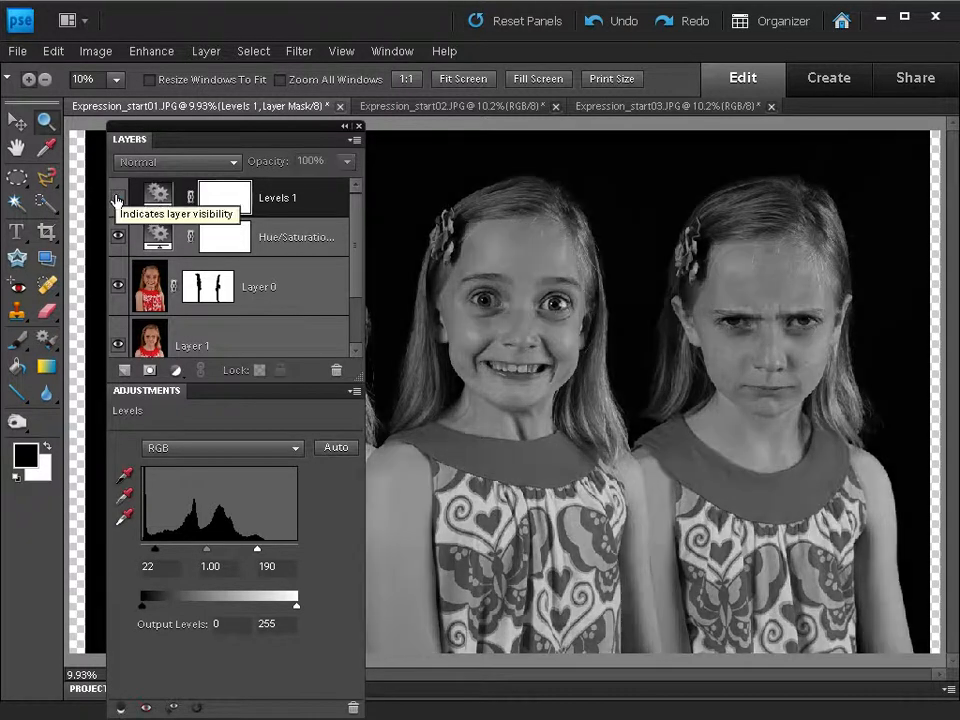
pyautogui.click(117, 200)
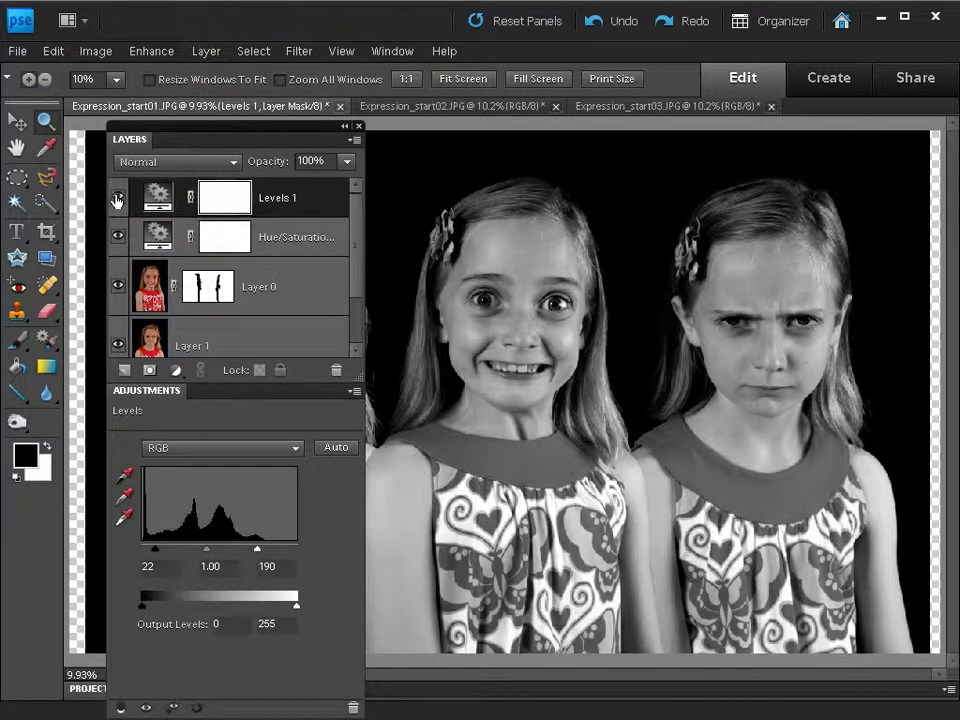
# Crop the composite to the three portraits, removing the transparent side strips, a thin band above, and the lower part of the dresses
pyautogui.press('Tab')
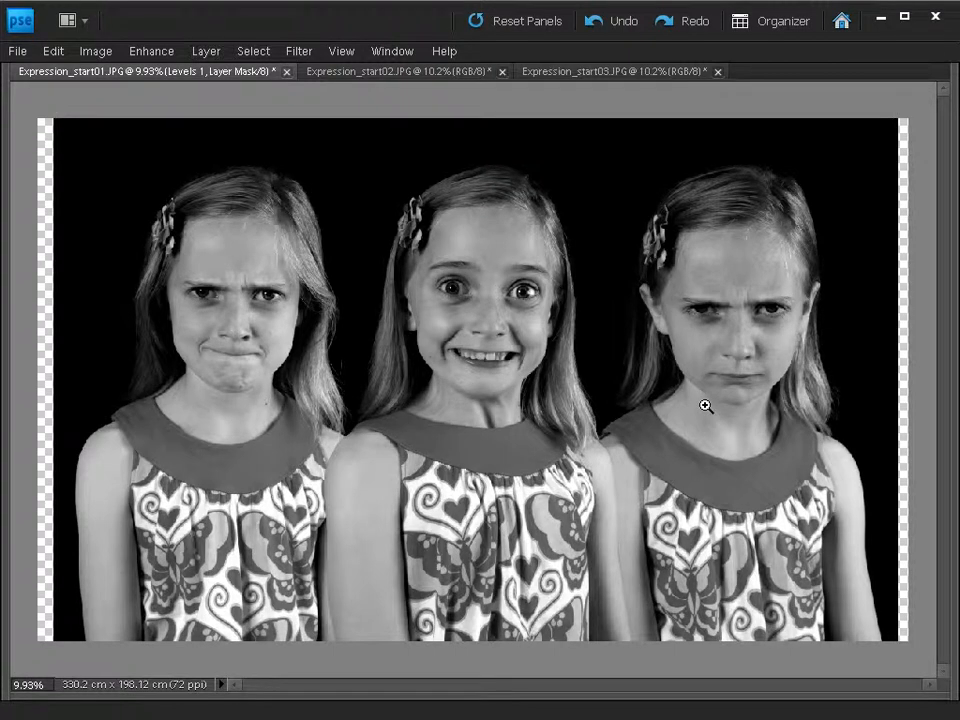
pyautogui.press('c')
pyautogui.moveTo(57, 134)
pyautogui.mouseDown()
pyautogui.moveTo(163, 264)
pyautogui.moveTo(386, 407)
pyautogui.moveTo(693, 555)
pyautogui.moveTo(892, 591)
pyautogui.moveTo(896, 577)
pyautogui.mouseUp()
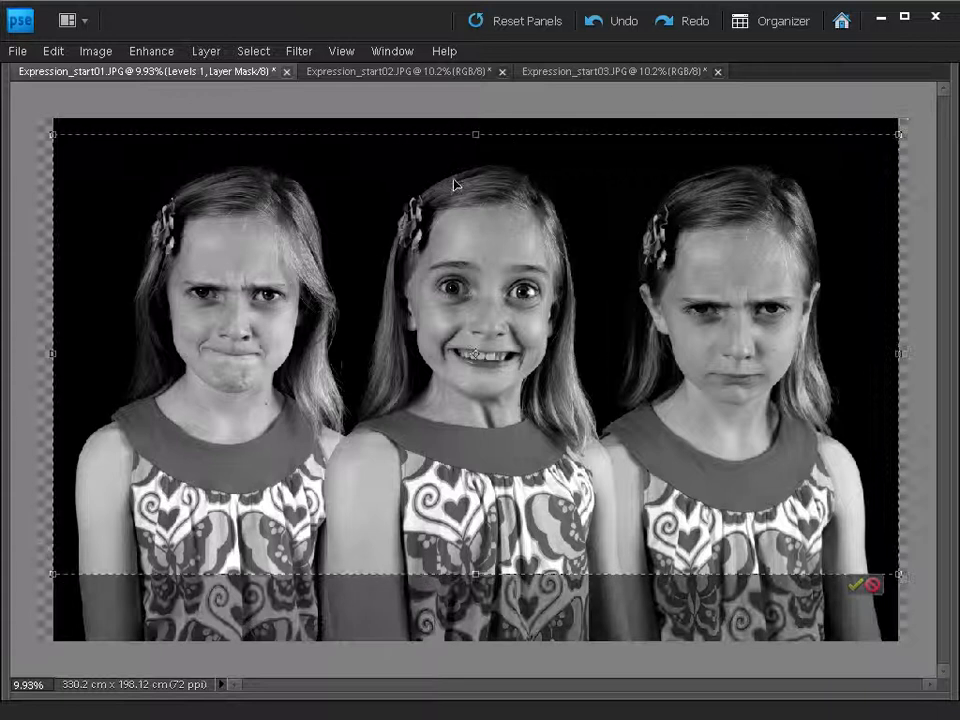
pyautogui.press('Return')
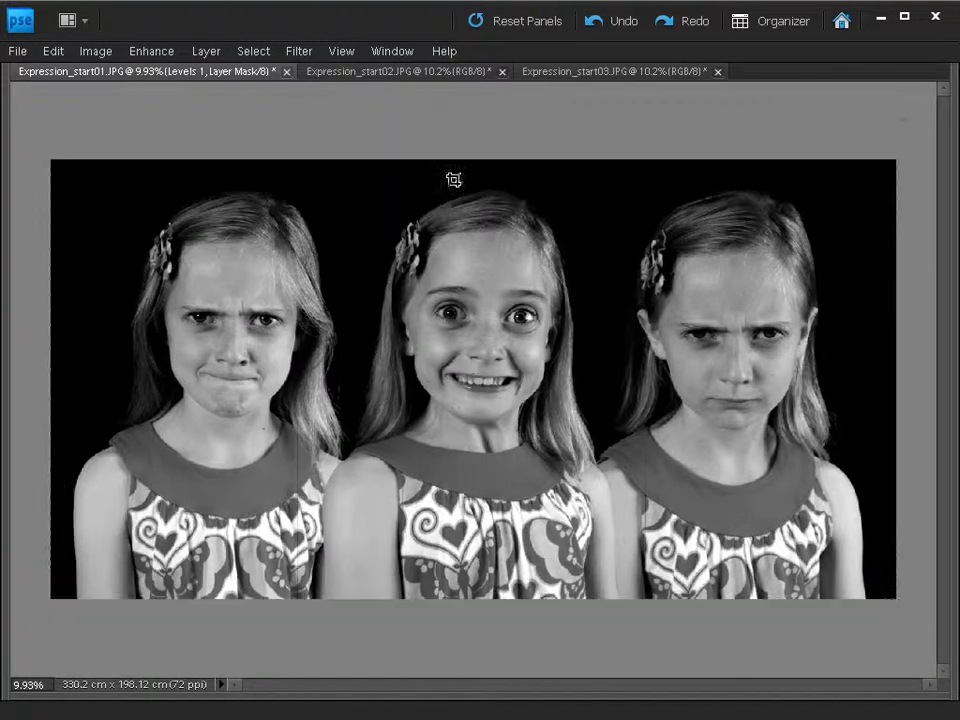